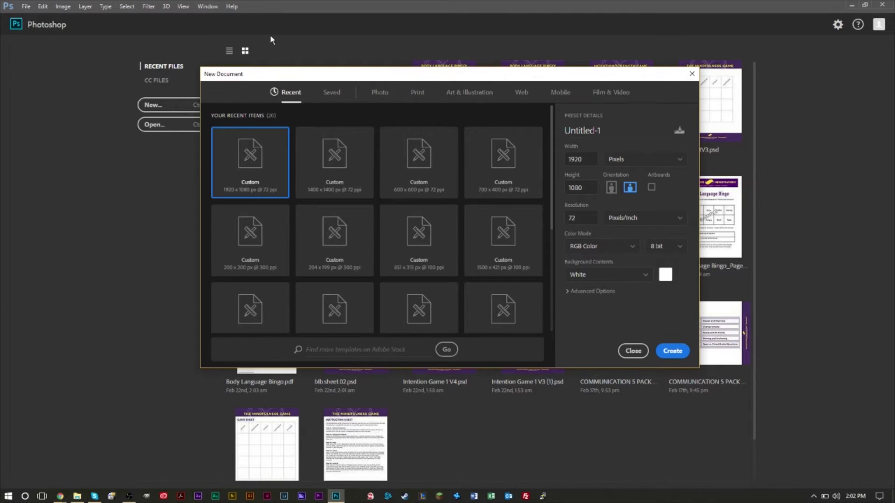
# Step: Create a new document 32 pixels wide and 32 pixels high at 72 pixels/inch with a white background
pyautogui.click(593, 159)
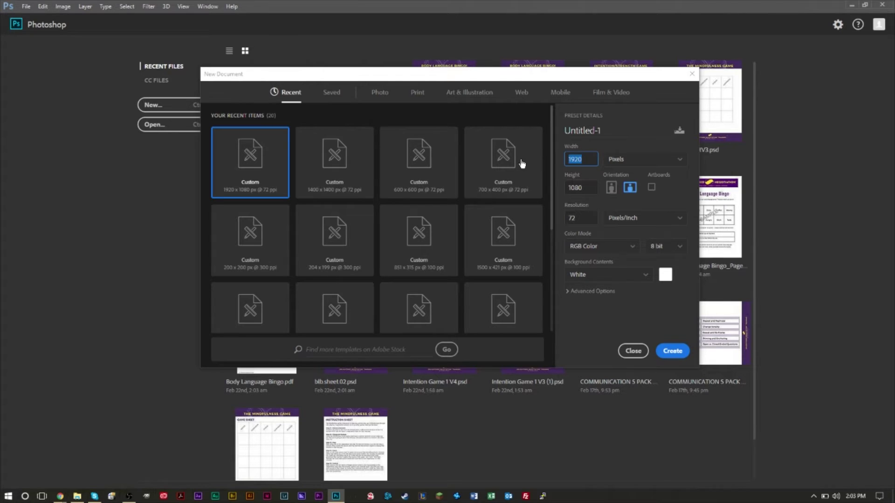
pyautogui.write('31')
pyautogui.click(594, 192)
pyautogui.write('31')
pyautogui.hotkey('shift', 'Tab')
pyautogui.write('32')
pyautogui.press('Tab')
pyautogui.write('32')
pyautogui.click(673, 352)
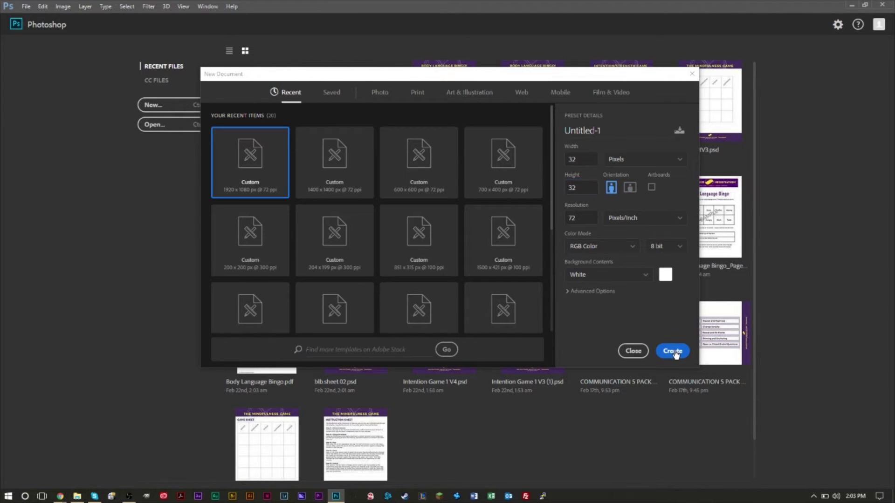
# Step: Enlarge the blank canvas in view and switch to the Pencil tool
pyautogui.scroll(5, 310, 278)
pyautogui.scroll(3, 300, 293)
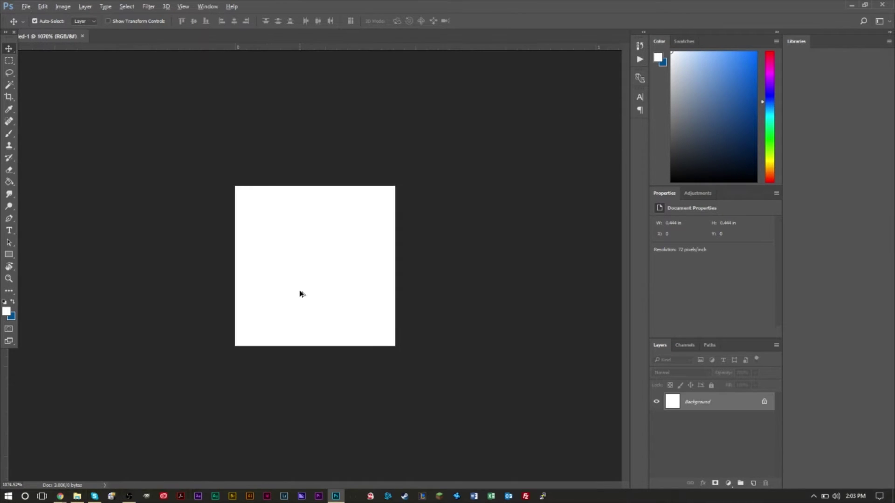
pyautogui.scroll(2, 300, 293)
pyautogui.scroll(3, 300, 294)
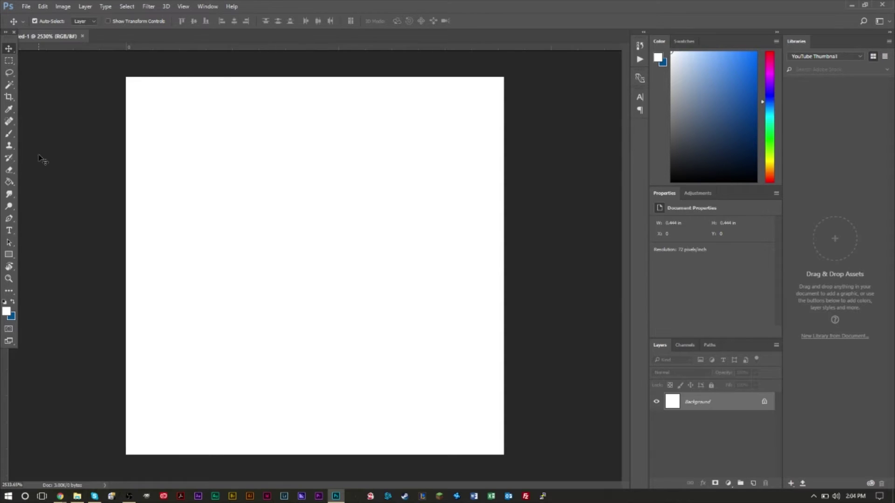
pyautogui.click(11, 135)
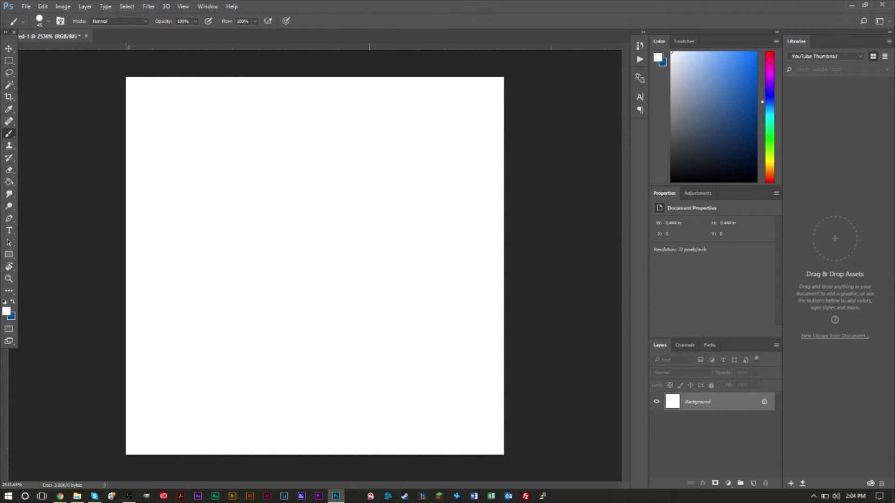
pyautogui.click(10, 134)
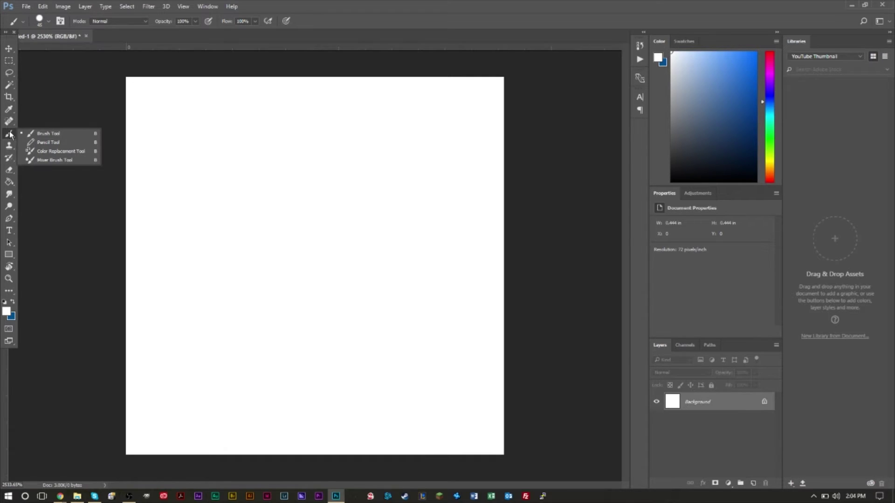
pyautogui.click(42, 141)
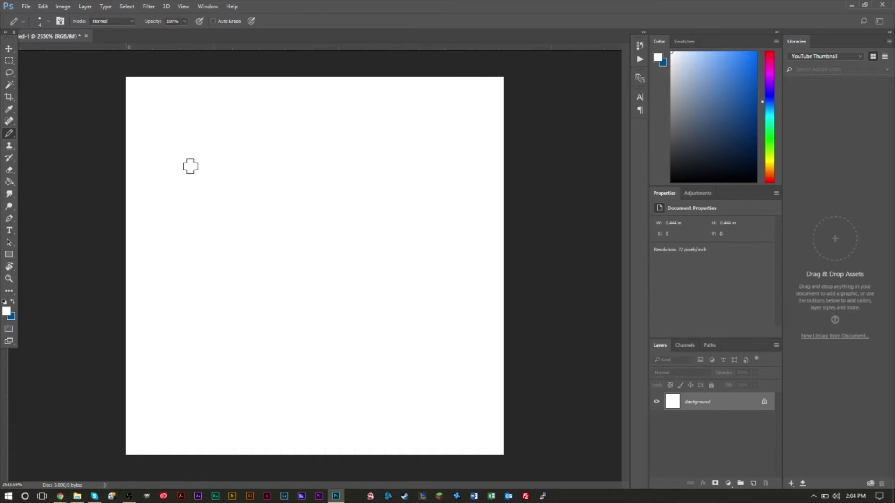
# Step: Set the pencil tip to 11 px with 100% hardness
pyautogui.click(43, 23)
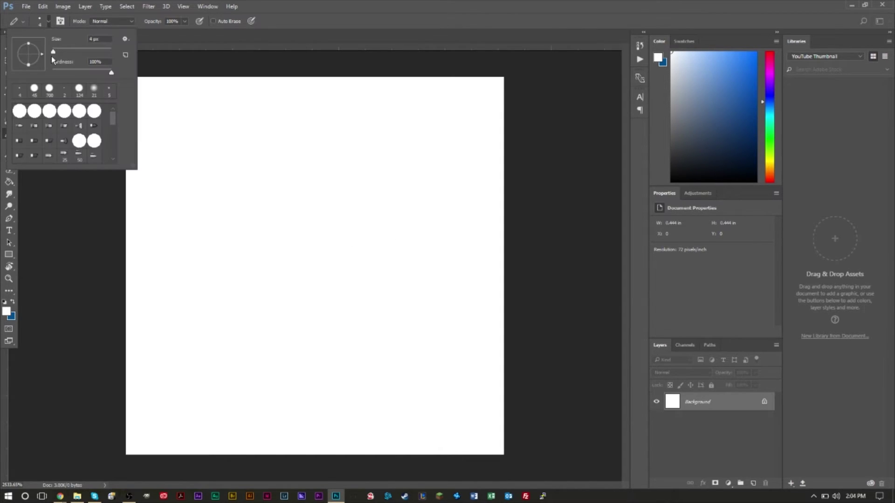
pyautogui.moveTo(54, 52); pyautogui.dragTo(9, 54)
pyautogui.write('11')
pyautogui.press('Tab')
pyautogui.write('100')
pyautogui.press('Return')
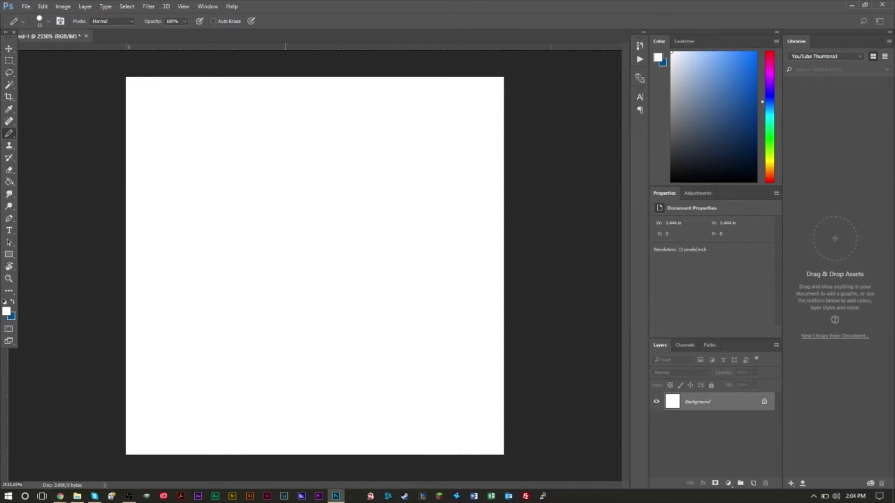
# Step: Choose the 2 px tip preset for the pencil and set its size to 1 px
pyautogui.click(44, 21)
pyautogui.click(78, 90)
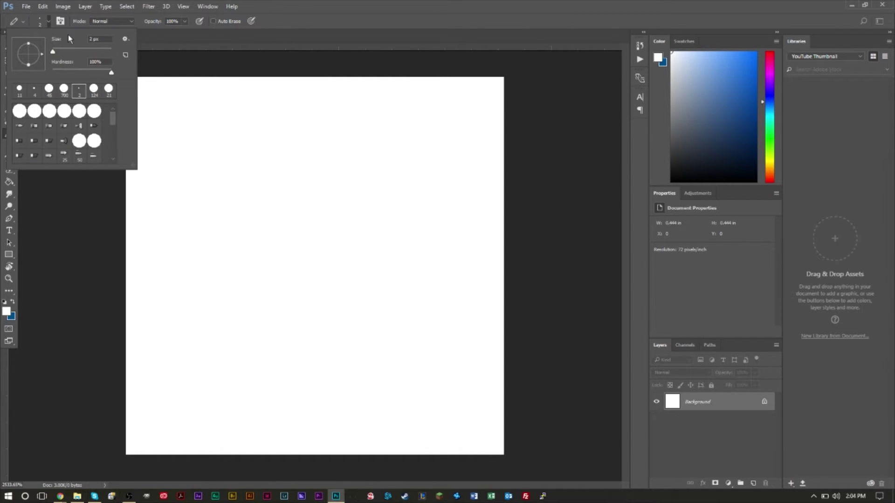
pyautogui.click(107, 41)
pyautogui.write('1')
pyautogui.press('Return')
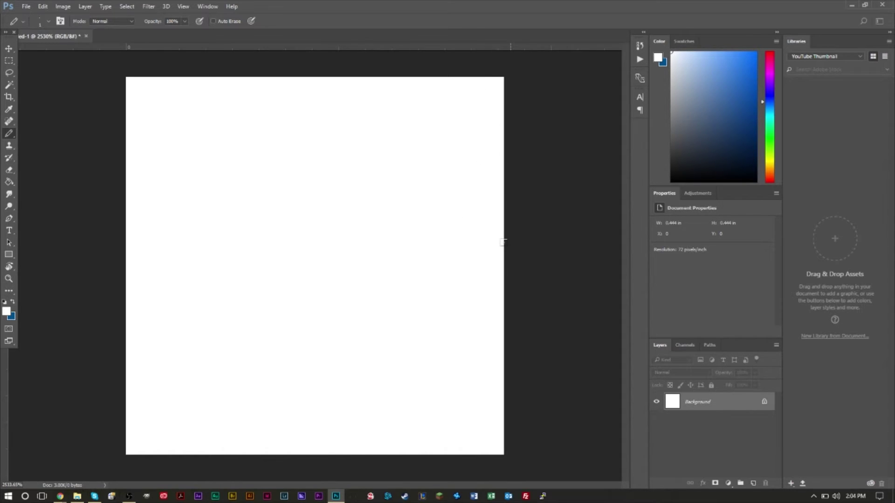
# Step: Turn off snapping and show the grid over the canvas
pyautogui.click(182, 5)
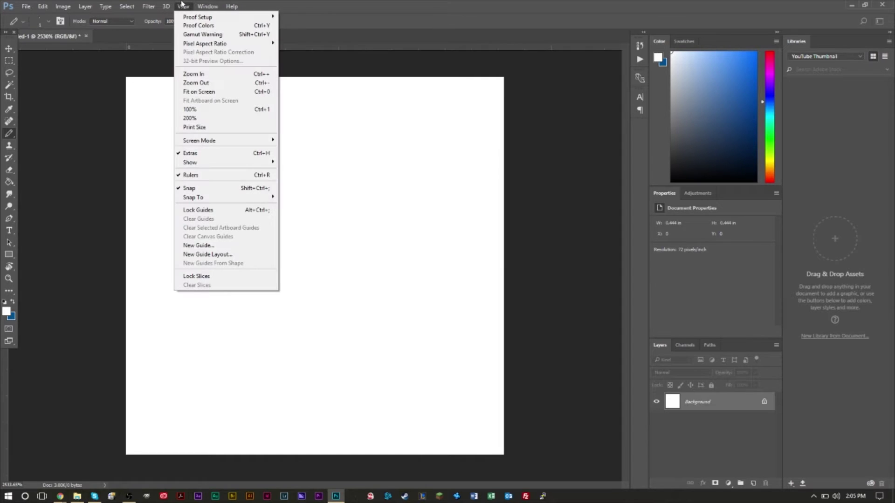
pyautogui.click(228, 187)
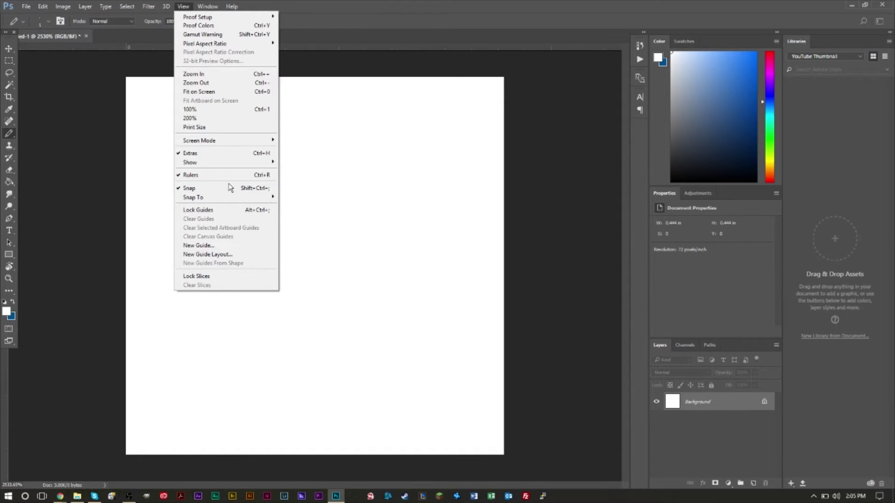
pyautogui.click(181, 7)
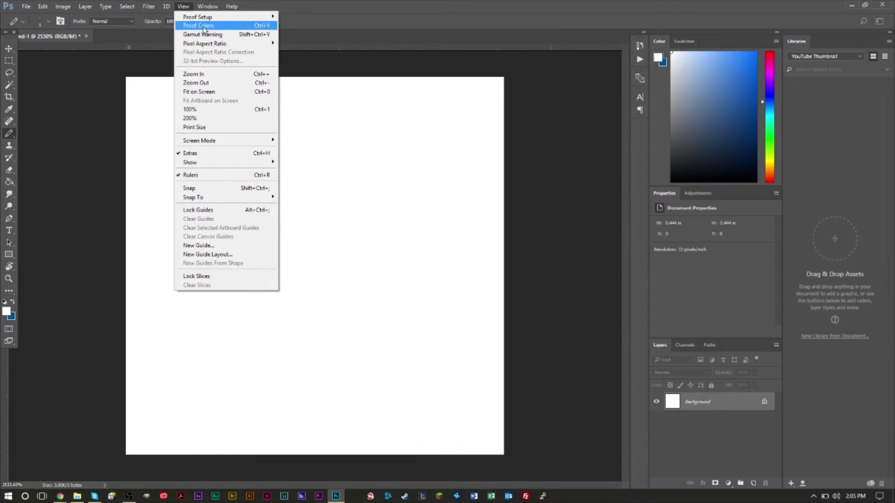
pyautogui.moveTo(250, 167)
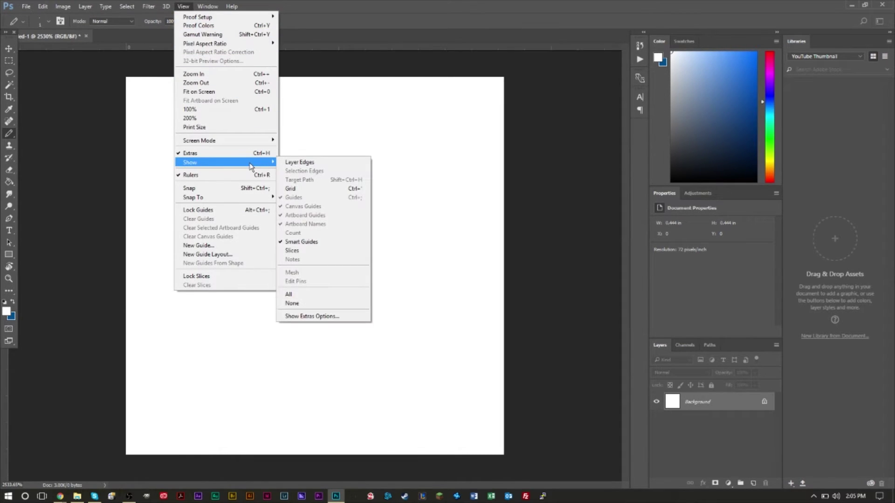
pyautogui.click(305, 188)
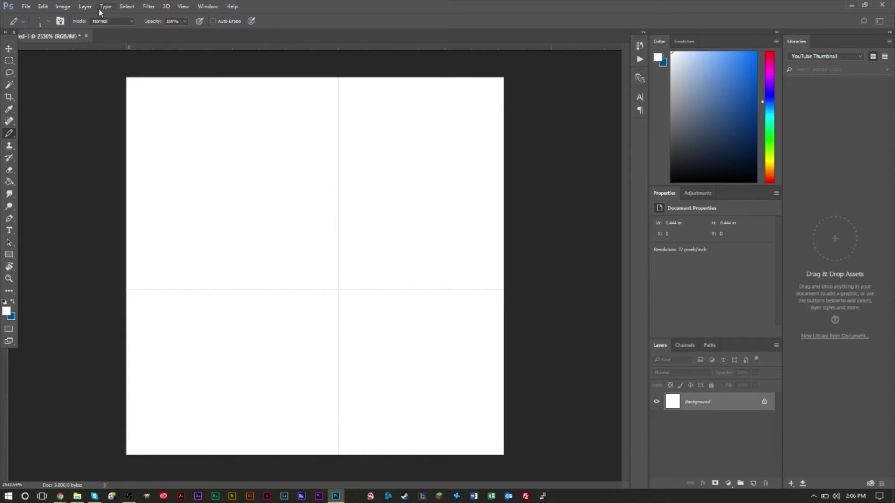
# Step: Set the grid preferences to a gridline every 1 pixel with 1 subdivision
pyautogui.click(43, 6)
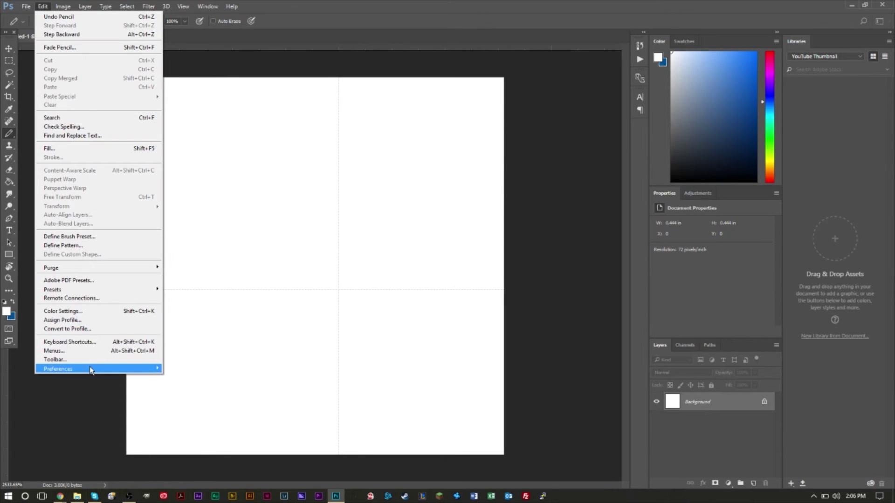
pyautogui.moveTo(91, 369)
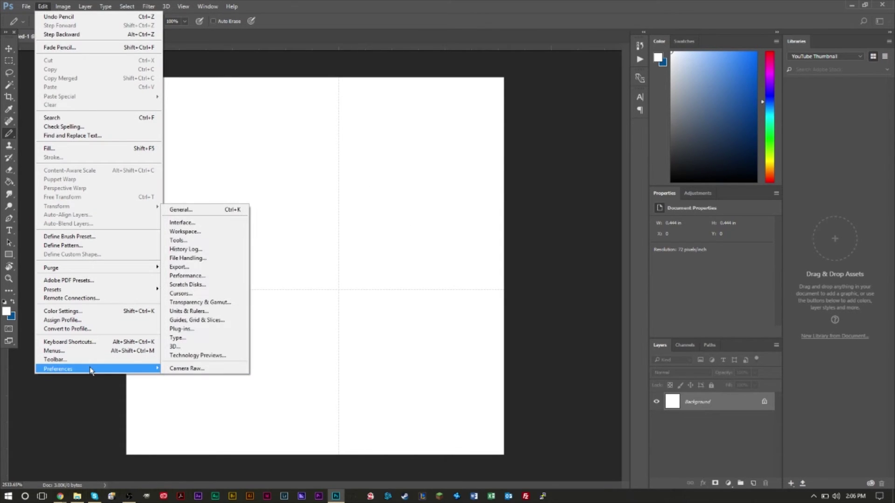
pyautogui.click(189, 323)
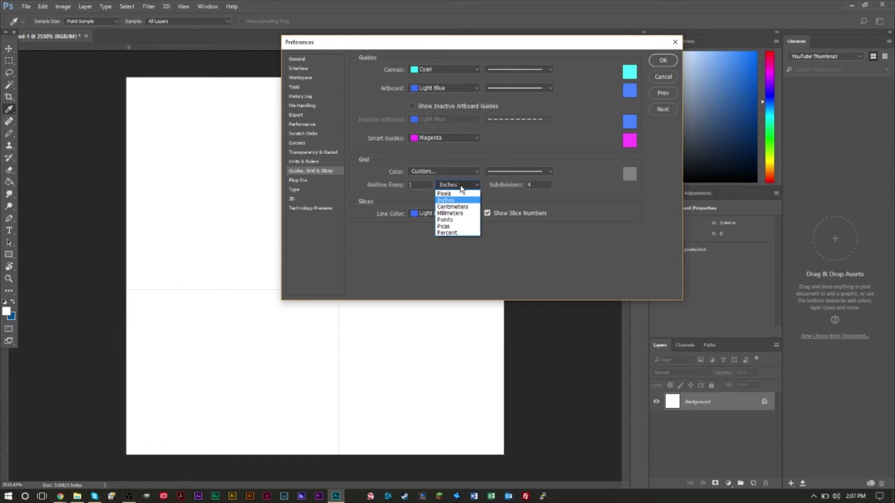
pyautogui.click(464, 194)
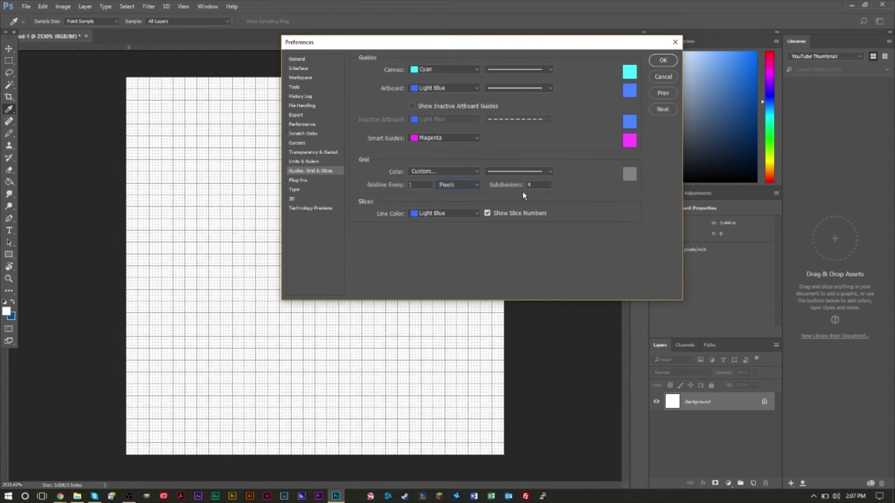
pyautogui.write('1')
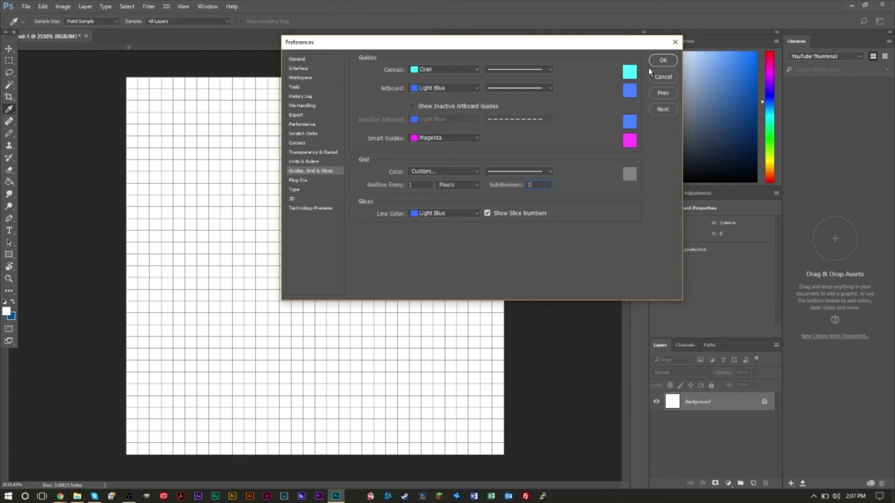
pyautogui.click(666, 63)
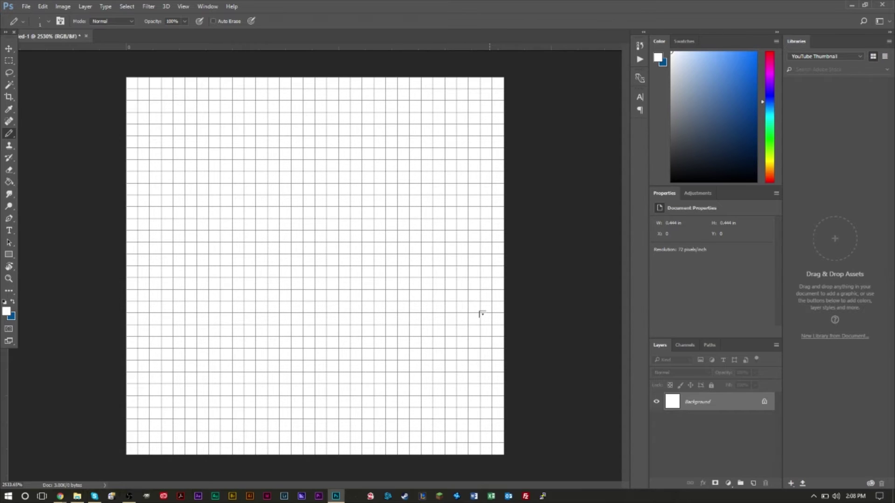
# Step: Set the default image interpolation in the preferences to Nearest Neighbor (preserve hard edges)
pyautogui.click(43, 7)
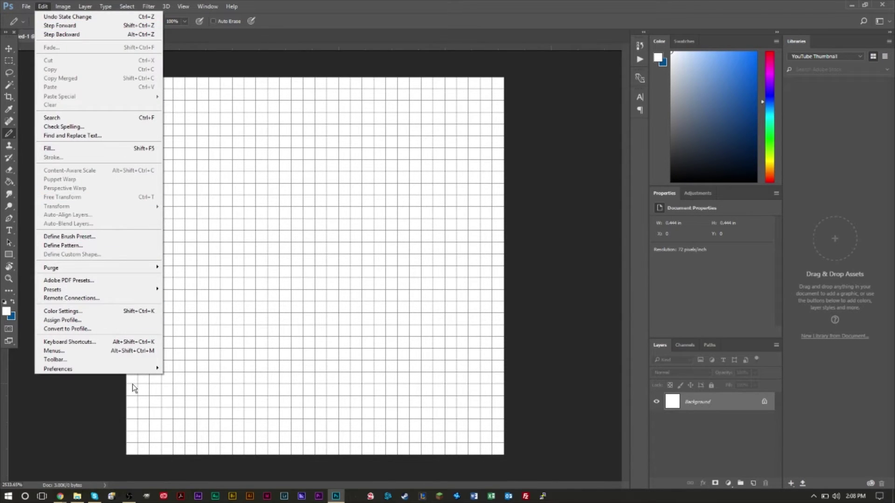
pyautogui.moveTo(140, 369)
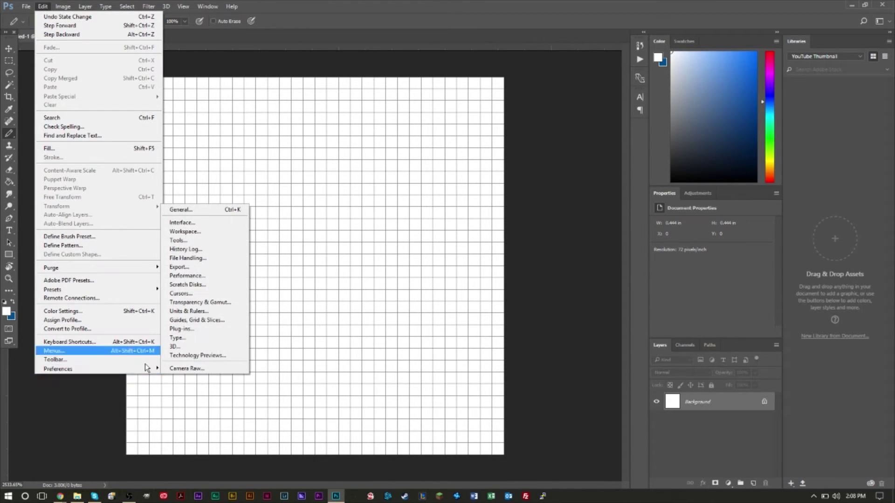
pyautogui.click(185, 222)
pyautogui.click(500, 86)
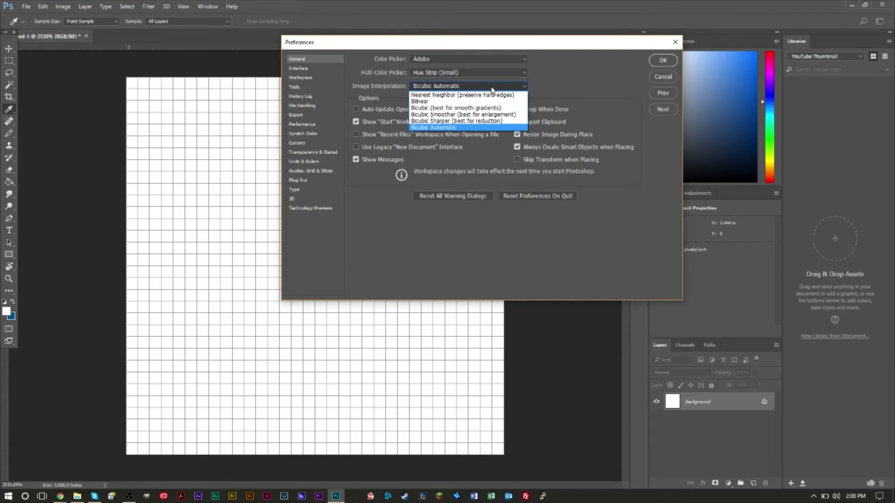
pyautogui.click(445, 95)
pyautogui.click(663, 60)
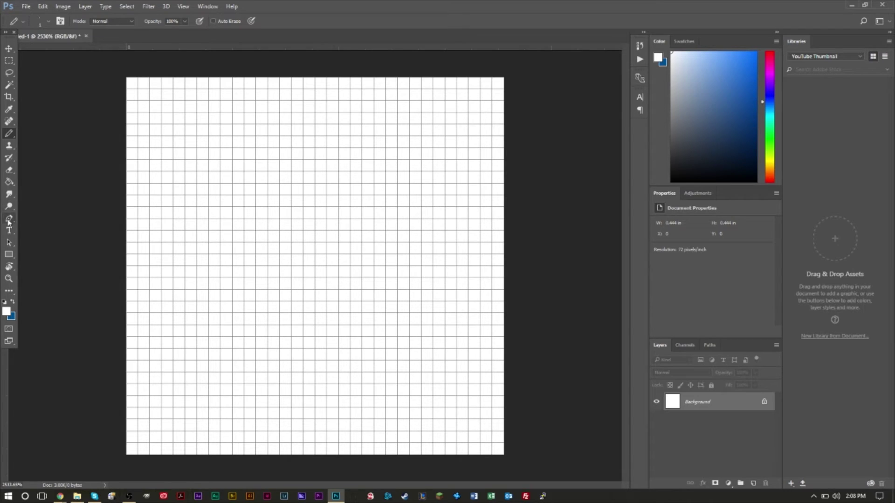
# Step: Fill the whole canvas with medium grey using the Paint Bucket, and refill it with light grey
pyautogui.click(9, 181)
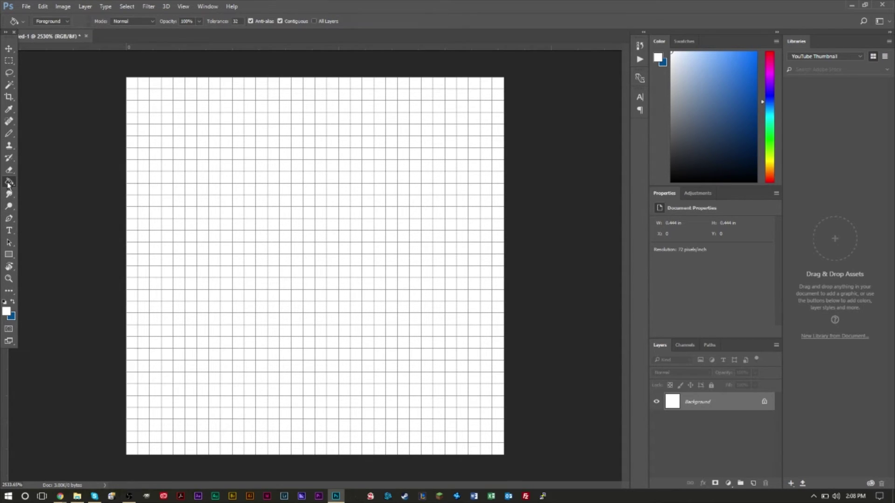
pyautogui.click(5, 304)
pyautogui.moveTo(699, 110); pyautogui.dragTo(652, 120)
pyautogui.click(431, 267)
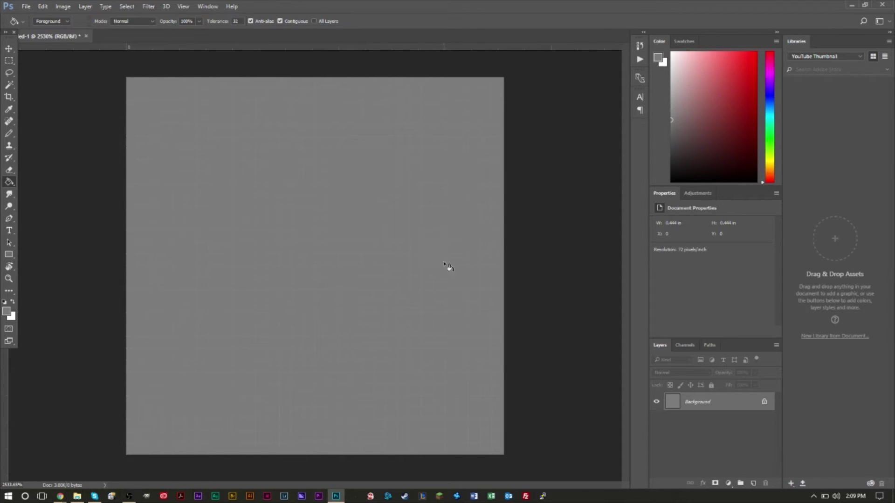
pyautogui.click(672, 82)
pyautogui.click(385, 182)
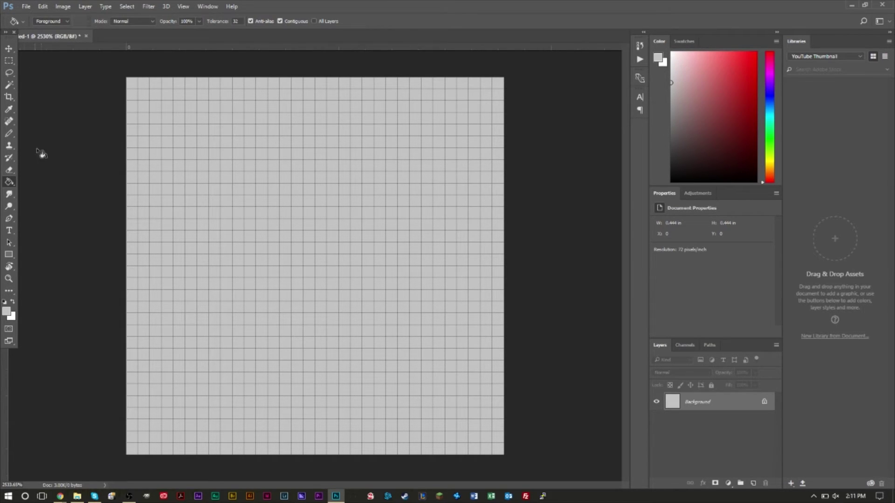
# Step: Switch back to the Pencil tool and set the foreground color to a strong red
pyautogui.click(9, 135)
pyautogui.rightClick(8, 136)
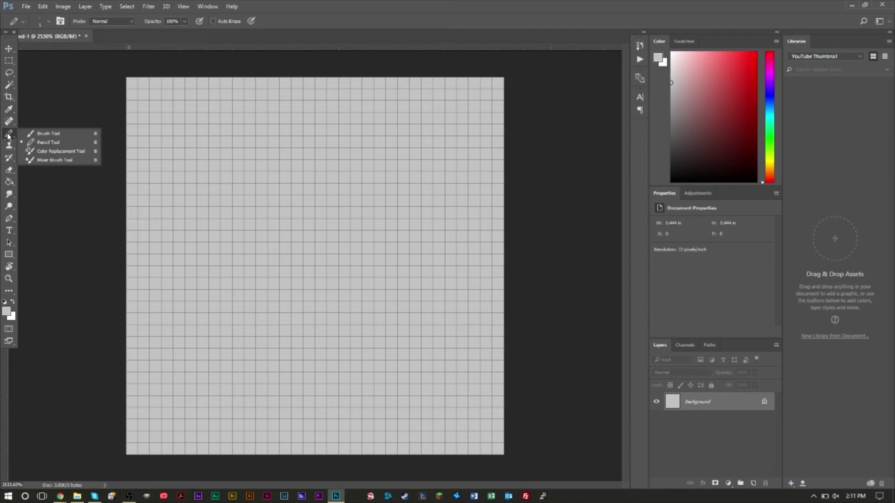
pyautogui.click(37, 142)
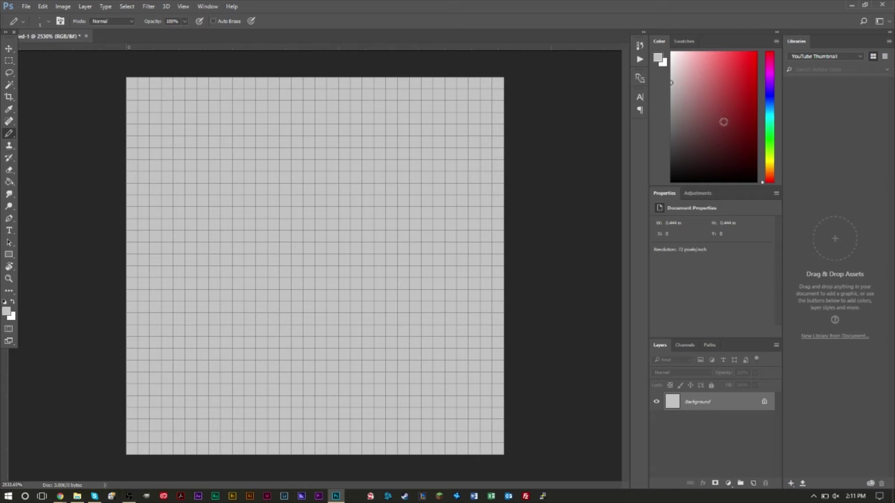
pyautogui.moveTo(713, 105)
pyautogui.mouseDown()
pyautogui.moveTo(762, 106)
pyautogui.moveTo(764, 78)
pyautogui.mouseUp()
# Step: Draw a jagged red stair-step line pixel by pixel, descending diagonally through the lower-left part of the canvas
pyautogui.click(191, 272)
pyautogui.click(202, 271)
pyautogui.click(202, 283)
pyautogui.click(202, 294)
pyautogui.click(214, 295)
pyautogui.click(214, 306)
pyautogui.click(225, 307)
pyautogui.click(238, 307)
pyautogui.click(238, 319)
pyautogui.click(237, 330)
pyautogui.click(249, 331)
pyautogui.click(249, 343)
pyautogui.click(261, 342)
pyautogui.click(261, 354)
pyautogui.click(273, 354)
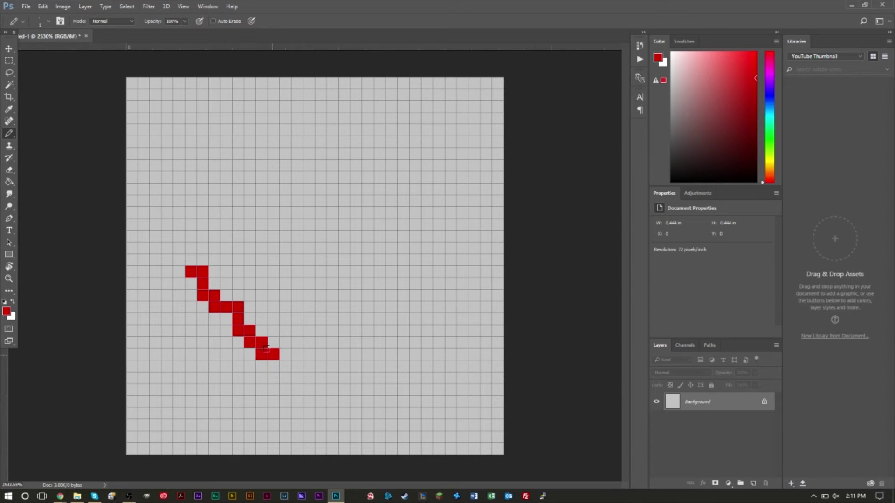
# Step: Remove all the red pencil marks from the canvas
pyautogui.moveTo(438, 166)
pyautogui.mouseDown()
pyautogui.moveTo(406, 225)
pyautogui.moveTo(308, 295)
pyautogui.mouseUp()
pyautogui.hotkey('ctrl', 'z')
pyautogui.hotkey('ctrl', 'z')
pyautogui.hotkey('ctrl', 'z')
pyautogui.hotkey('ctrl', 'a')
pyautogui.press('BackSpace')
pyautogui.hotkey('ctrl', 'd')
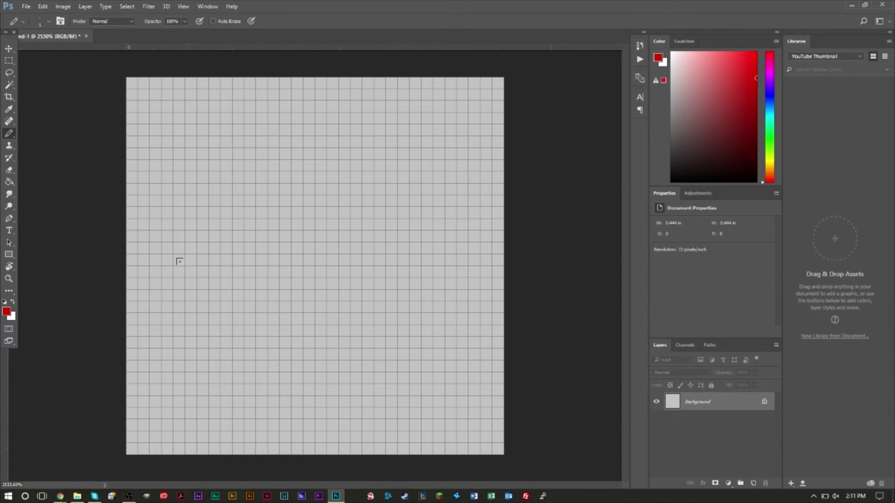
# Step: Draw a clean red diagonal of corner-touching single pixels in the lower-left area and extend its lower end horizontally
pyautogui.click(190, 272)
pyautogui.click(202, 283)
pyautogui.click(214, 296)
pyautogui.click(226, 307)
pyautogui.click(238, 318)
pyautogui.click(250, 330)
pyautogui.click(262, 331)
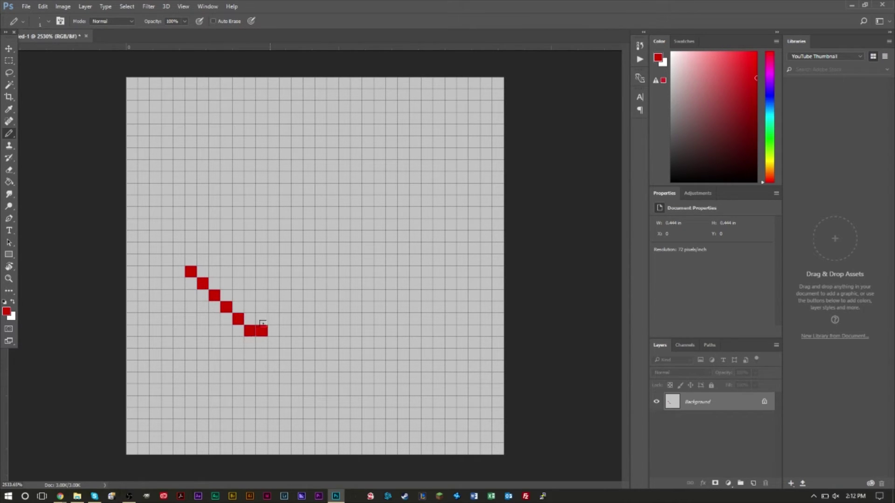
pyautogui.click(273, 331)
pyautogui.click(284, 330)
pyautogui.click(297, 331)
# Step: Undo all the pixels of the red line and the light grey canvas fill
pyautogui.hotkey('ctrl', 'alt', 'z')
pyautogui.hotkey('ctrl', 'alt', 'z')
pyautogui.hotkey('ctrl', 'alt', 'z')
pyautogui.hotkey('ctrl', 'alt', 'z')
pyautogui.hotkey('ctrl', 'alt', 'z')
pyautogui.hotkey('ctrl', 'alt', 'z')
pyautogui.hotkey('ctrl', 'alt', 'z')
pyautogui.hotkey('ctrl', 'alt', 'z')
pyautogui.hotkey('ctrl', 'alt', 'z')
pyautogui.hotkey('ctrl', 'alt', 'z')
pyautogui.hotkey('ctrl', 'alt', 'z')
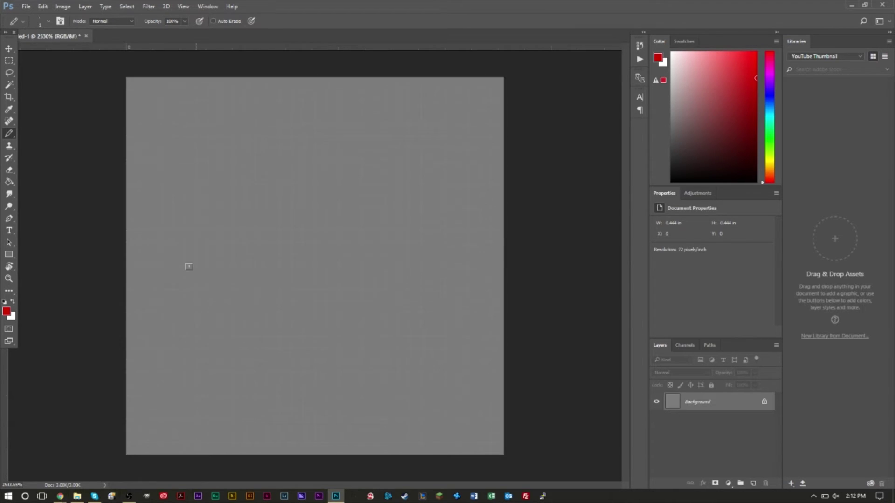
# Step: Restore the light grey canvas fill that was undone
pyautogui.hotkey('ctrl', 'shift', 'z')
# Step: Draw a red line pixel by pixel, descending diagonally through the lower-left area and ending in a horizontal run
pyautogui.click(191, 272)
pyautogui.click(202, 284)
pyautogui.click(202, 295)
pyautogui.click(214, 307)
pyautogui.click(214, 318)
pyautogui.click(226, 319)
pyautogui.click(237, 331)
pyautogui.click(250, 342)
pyautogui.click(261, 342)
pyautogui.click(273, 342)
pyautogui.click(284, 343)
pyautogui.click(295, 340)
# Step: Undo the last four pixels of the red line's horizontal end
pyautogui.hotkey('ctrl', 'alt', 'z')
pyautogui.hotkey('ctrl', 'alt', 'z')
pyautogui.hotkey('ctrl', 'alt', 'z')
pyautogui.hotkey('ctrl', 'alt', 'z')
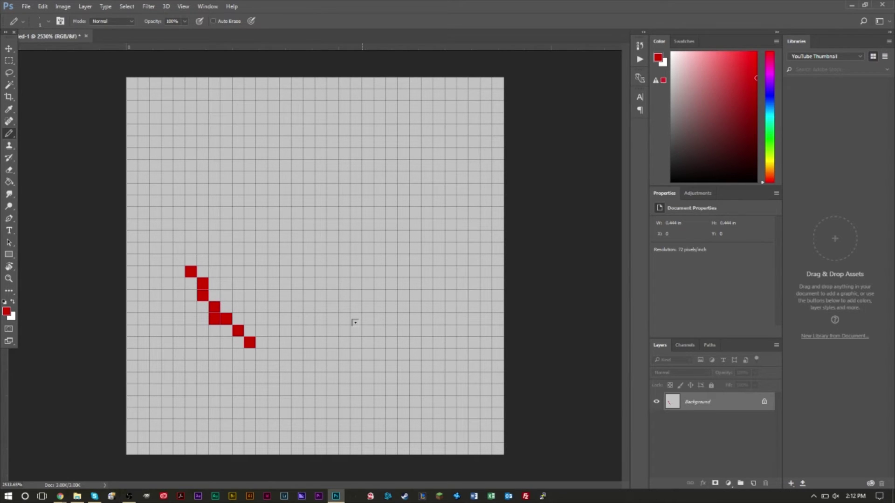
# Step: Draw two jagged red diagonals, mostly freehand, in the right half of the canvas, sloping down to the left
pyautogui.moveTo(425, 211)
pyautogui.mouseDown()
pyautogui.moveTo(361, 304)
pyautogui.moveTo(321, 342)
pyautogui.mouseUp()
pyautogui.click(450, 283)
pyautogui.click(450, 295)
pyautogui.click(438, 295)
pyautogui.moveTo(428, 296)
pyautogui.mouseDown()
pyautogui.moveTo(419, 316)
pyautogui.moveTo(403, 326)
pyautogui.moveTo(401, 315)
pyautogui.moveTo(380, 354)
pyautogui.mouseUp()
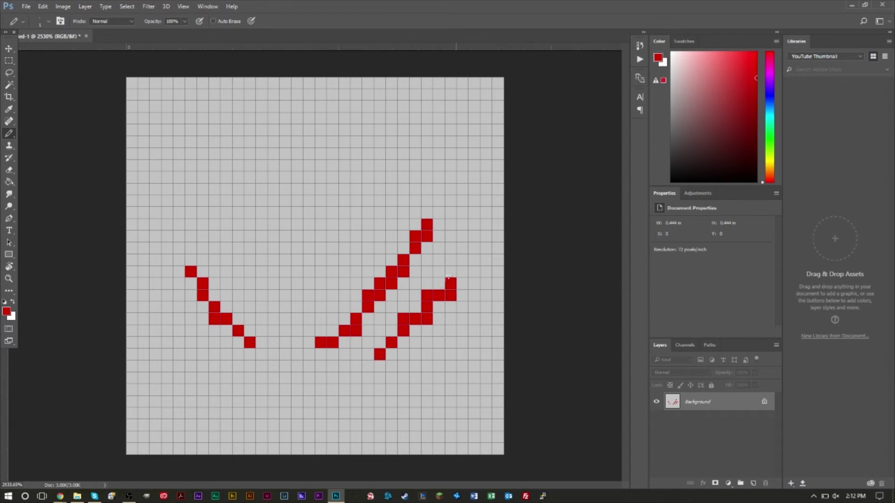
# Step: Undo all the red strokes and pixels while keeping the light grey canvas fill
pyautogui.hotkey('ctrl', 'alt', 'z')
pyautogui.hotkey('ctrl', 'alt', 'z')
pyautogui.hotkey('ctrl', 'alt', 'z')
pyautogui.hotkey('ctrl', 'alt', 'z')
pyautogui.hotkey('ctrl', 'alt', 'z')
pyautogui.hotkey('ctrl', 'alt', 'z')
pyautogui.hotkey('ctrl', 'alt', 'z')
pyautogui.hotkey('ctrl', 'alt', 'z')
pyautogui.hotkey('ctrl', 'alt', 'z')
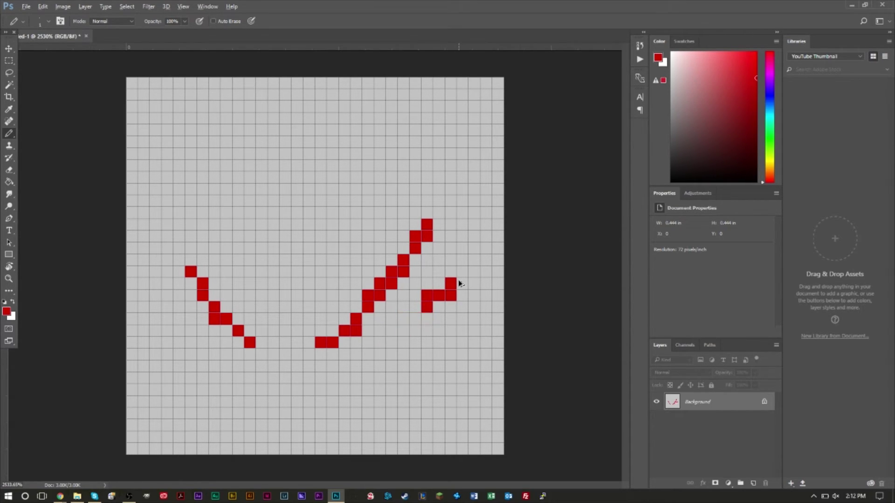
pyautogui.hotkey('ctrl', 'alt', 'z')
pyautogui.hotkey('ctrl', 'alt', 'z')
pyautogui.hotkey('ctrl', 'alt', 'z')
pyautogui.hotkey('ctrl', 'alt', 'z')
pyautogui.hotkey('ctrl', 'alt', 'z')
pyautogui.hotkey('ctrl', 'alt', 'z')
pyautogui.hotkey('ctrl', 'alt', 'z')
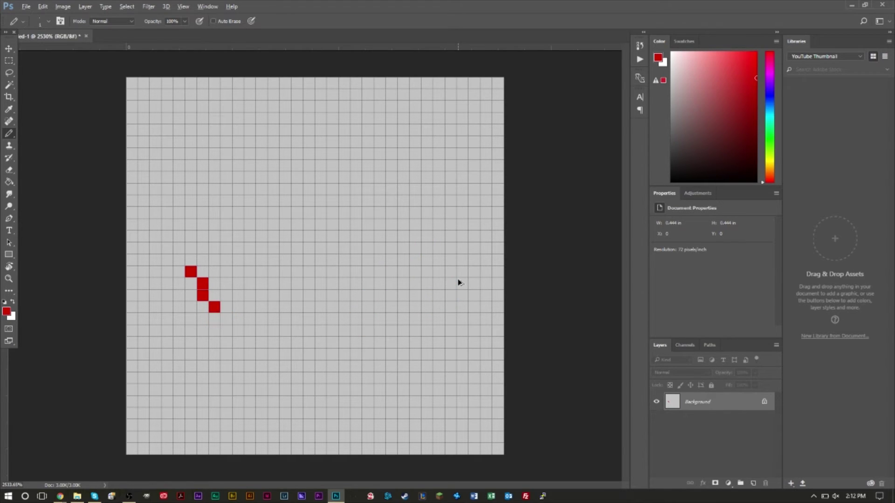
pyautogui.hotkey('ctrl', 'alt', 'z')
pyautogui.hotkey('ctrl', 'alt', 'z')
pyautogui.hotkey('ctrl', 'alt', 'z')
pyautogui.click(450, 271)
pyautogui.moveTo(438, 267); pyautogui.dragTo(380, 317)
pyautogui.hotkey('ctrl', 'alt', 'z')
pyautogui.hotkey('ctrl', 'alt', 'z')
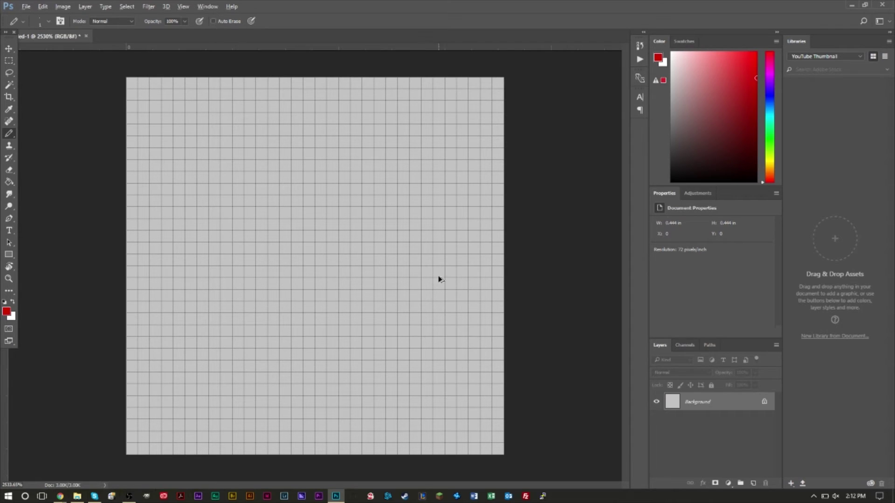
# Step: Draw a clean red line of corner-touching pixels with two vertical pairs in the lower-right area, descending to the left
pyautogui.click(438, 271)
pyautogui.click(426, 284)
pyautogui.click(415, 295)
pyautogui.click(416, 307)
pyautogui.click(404, 319)
pyautogui.click(380, 331)
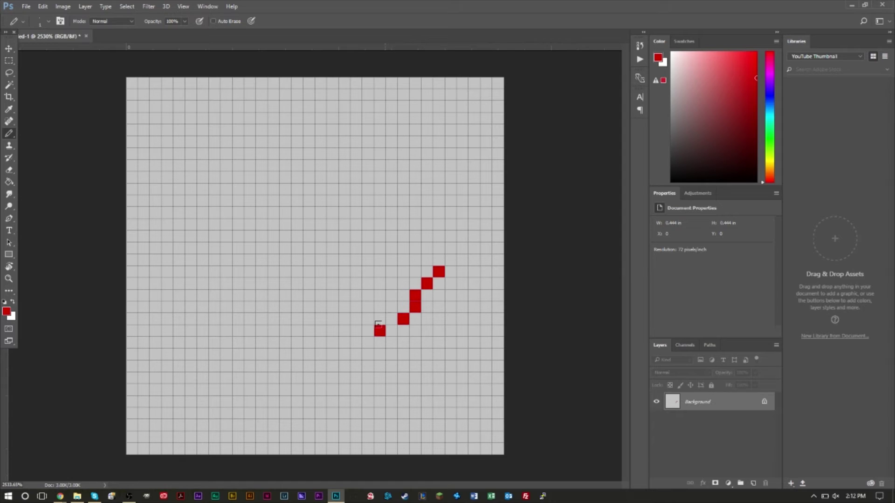
pyautogui.click(392, 330)
pyautogui.hotkey('ctrl', 'z')
pyautogui.hotkey('ctrl', 'alt', 'z')
pyautogui.click(392, 331)
pyautogui.click(380, 342)
pyautogui.click(380, 354)
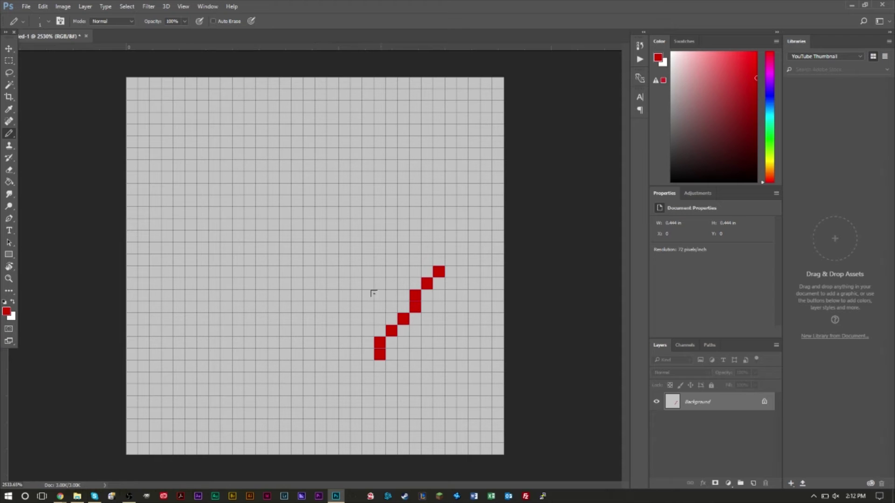
# Step: Try a freehand red diagonal in the lower-left area and undo every red pixel on the canvas
pyautogui.moveTo(177, 280)
pyautogui.mouseDown()
pyautogui.moveTo(250, 344)
pyautogui.moveTo(262, 367)
pyautogui.mouseUp()
pyautogui.hotkey('ctrl', 'z')
pyautogui.hotkey('ctrl', 'alt', 'z')
pyautogui.hotkey('ctrl', 'alt', 'z')
pyautogui.hotkey('ctrl', 'alt', 'z')
pyautogui.hotkey('ctrl', 'alt', 'z')
pyautogui.hotkey('ctrl', 'alt', 'z')
pyautogui.hotkey('ctrl', 'alt', 'z')
pyautogui.hotkey('ctrl', 'alt', 'z')
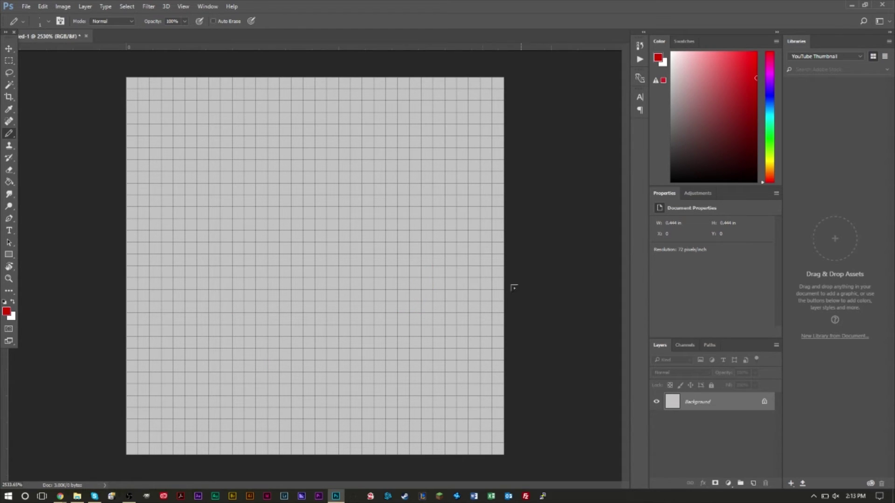
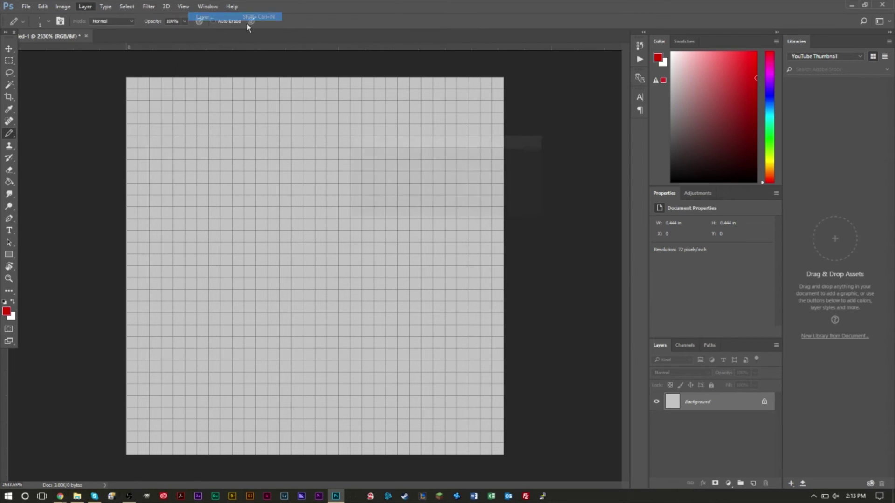
# Step: Add a new layer and draw a red pixel arch with a four-pixel flat top for the apple's upper-left lobe
pyautogui.press('Return')
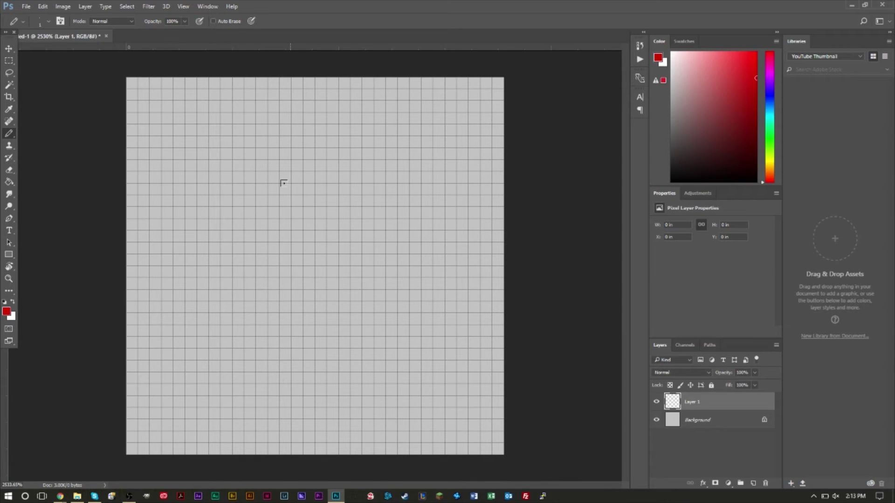
pyautogui.click(286, 189)
pyautogui.click(273, 177)
pyautogui.click(261, 165)
pyautogui.click(249, 165)
pyautogui.click(239, 165)
pyautogui.click(226, 165)
pyautogui.click(214, 177)
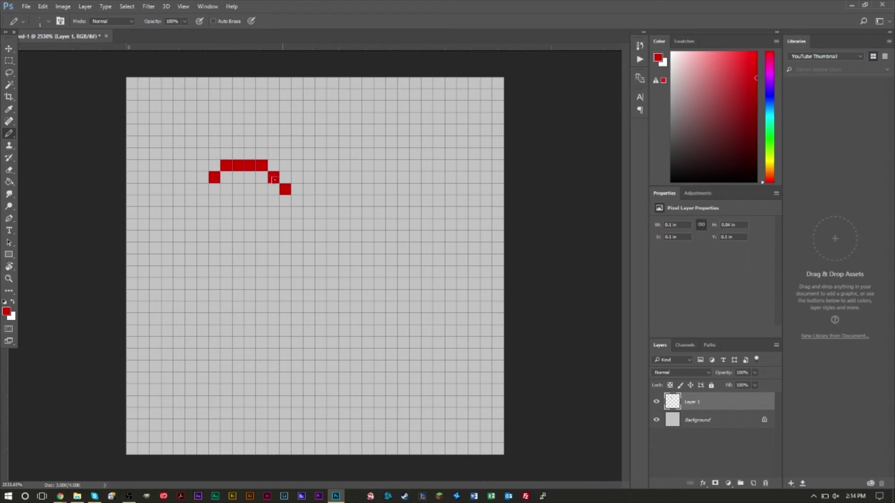
# Step: Widen the apple's top notch to two pixels and draw a matching red arch for the upper-right lobe
pyautogui.click(297, 189)
pyautogui.click(309, 177)
pyautogui.click(321, 165)
pyautogui.click(333, 165)
pyautogui.click(345, 165)
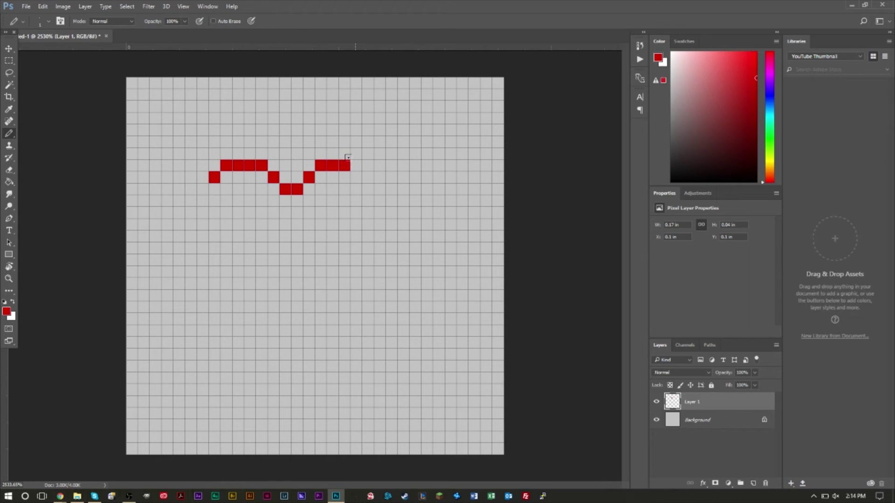
pyautogui.click(356, 165)
pyautogui.click(367, 177)
pyautogui.click(380, 188)
# Step: Extend the outline's left end diagonally down by two pixels and start the left side with four vertical pixels
pyautogui.click(202, 188)
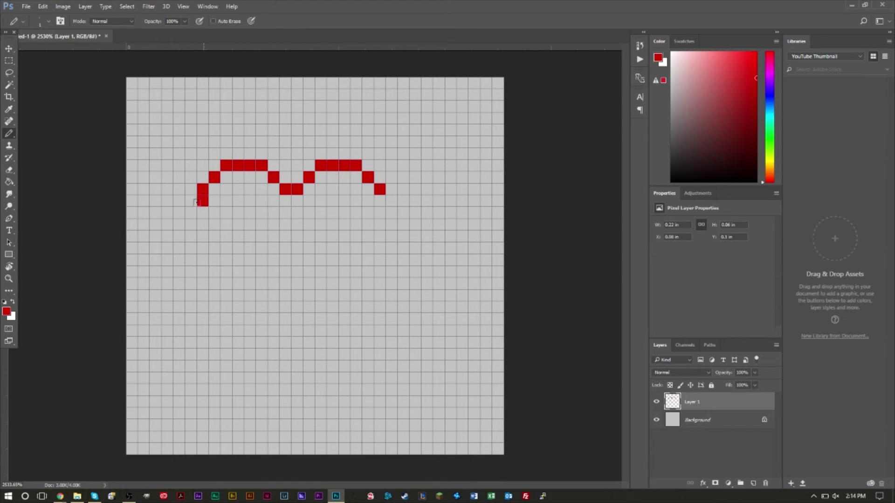
pyautogui.click(191, 201)
pyautogui.click(179, 212)
pyautogui.click(179, 223)
pyautogui.click(179, 236)
pyautogui.click(179, 247)
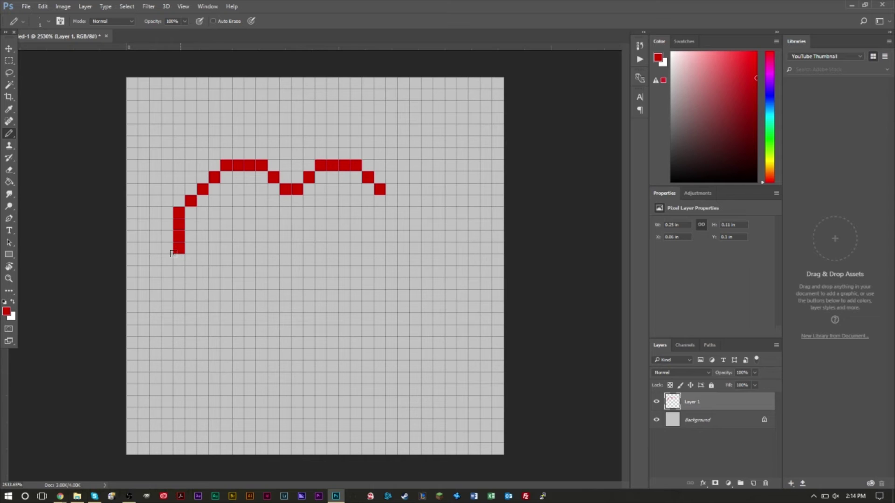
# Step: Extend the apple's left side straight down to ten pixels, undoing the pixels placed off the column
pyautogui.click(179, 258)
pyautogui.click(191, 272)
pyautogui.hotkey('ctrl', 'z')
pyautogui.click(191, 260)
pyautogui.click(191, 272)
pyautogui.hotkey('ctrl', 'z')
pyautogui.hotkey('ctrl', 'z')
pyautogui.click(179, 260)
pyautogui.click(191, 271)
pyautogui.click(179, 272)
pyautogui.hotkey('ctrl', 'z')
pyautogui.click(190, 284)
pyautogui.hotkey('ctrl', 'z')
pyautogui.hotkey('ctrl', 'z')
pyautogui.click(179, 272)
pyautogui.click(190, 283)
pyautogui.hotkey('ctrl', 'z')
pyautogui.click(179, 284)
pyautogui.click(179, 295)
pyautogui.click(179, 306)
pyautogui.click(179, 318)
# Step: Draw the apple's lower-left corner with a vertical pixel pair followed by three diagonal pixels
pyautogui.click(190, 330)
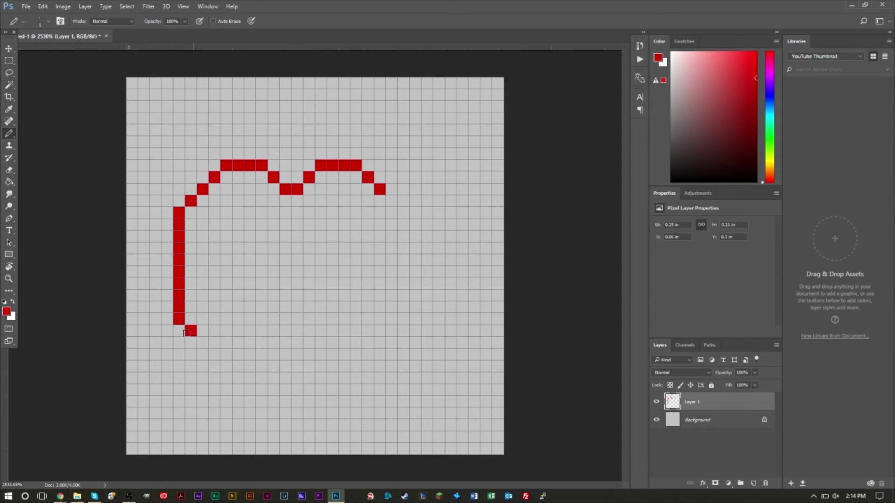
pyautogui.click(189, 343)
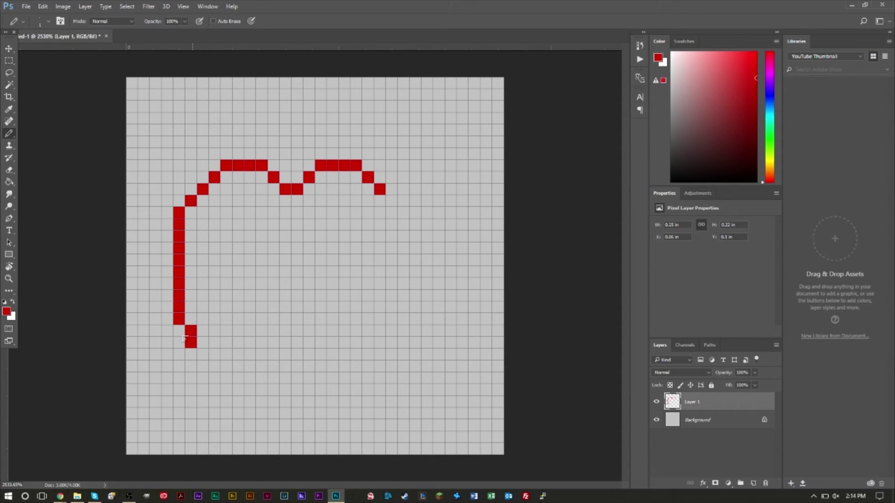
pyautogui.click(202, 355)
pyautogui.click(214, 366)
pyautogui.click(226, 378)
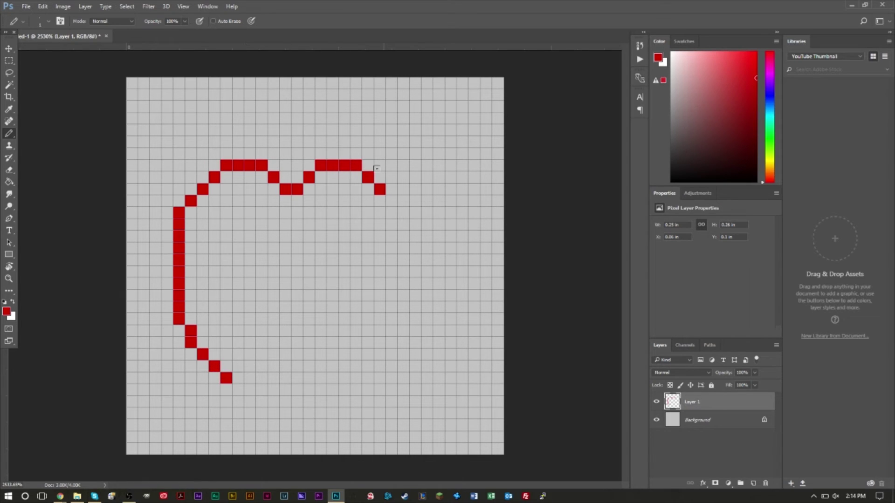
# Step: Draw the apple's right side to mirror the left, with one diagonal pixel and a ten-pixel vertical run
pyautogui.click(391, 201)
pyautogui.moveTo(392, 209); pyautogui.dragTo(393, 306)
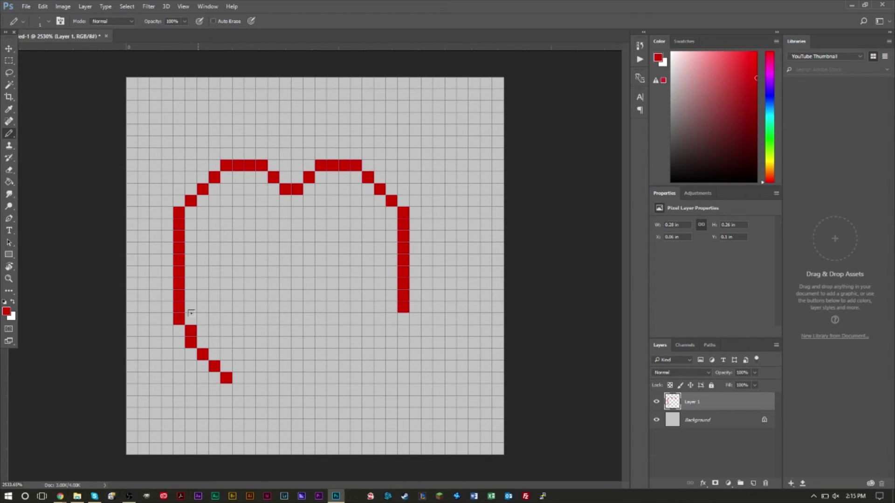
pyautogui.click(395, 313)
# Step: Mirror the stepped corner at the apple's lower right and close the outline with a straight bottom edge
pyautogui.click(390, 330)
pyautogui.click(392, 343)
pyautogui.click(380, 354)
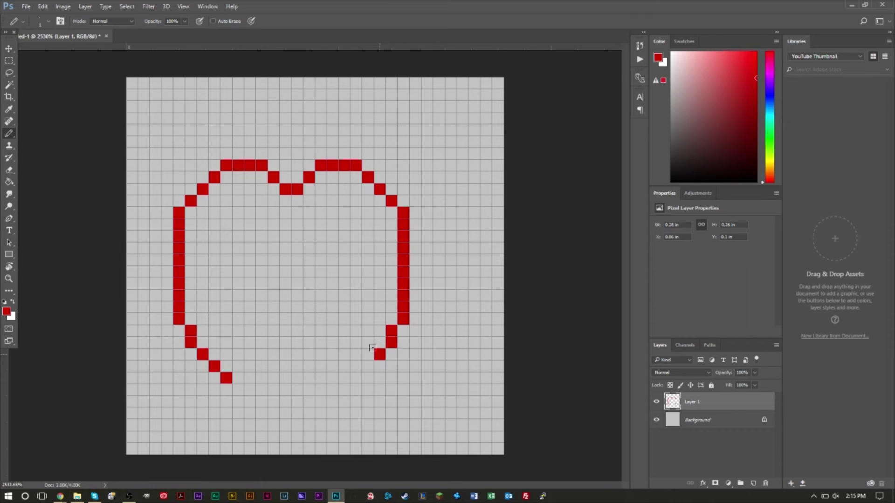
pyautogui.click(368, 366)
pyautogui.click(357, 378)
pyautogui.moveTo(228, 373); pyautogui.dragTo(345, 378)
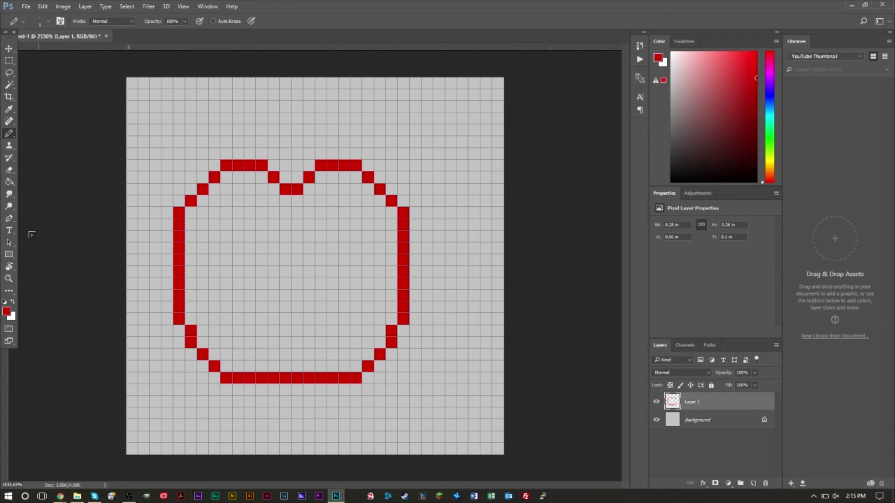
# Step: Fill the apple outline with the same red and move the shape two pixels right and two pixels down
pyautogui.click(9, 181)
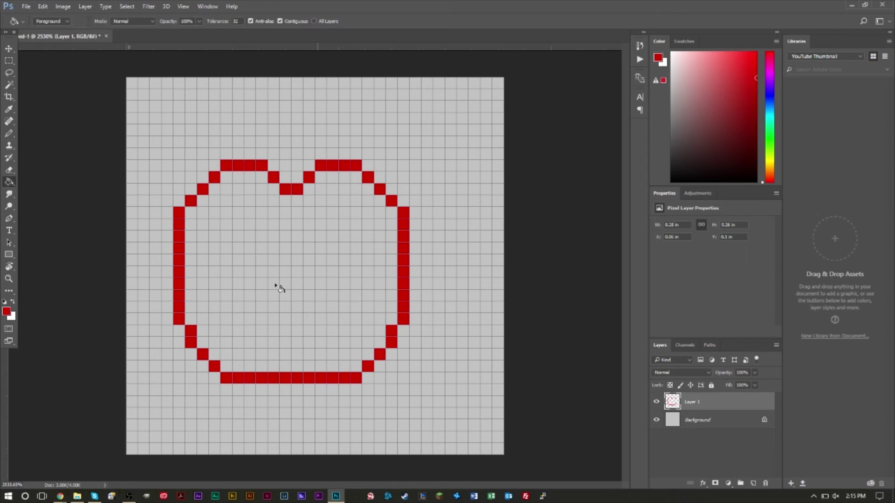
pyautogui.click(290, 300)
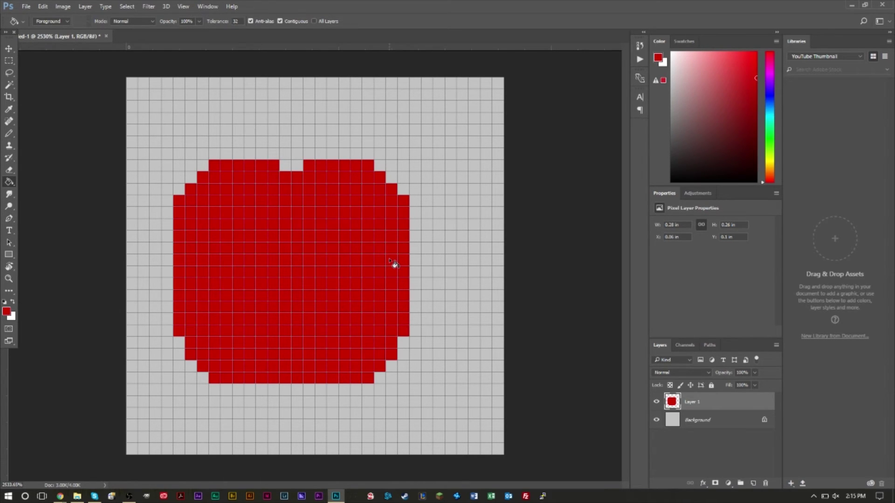
pyautogui.click(8, 50)
pyautogui.moveTo(268, 270); pyautogui.dragTo(300, 272)
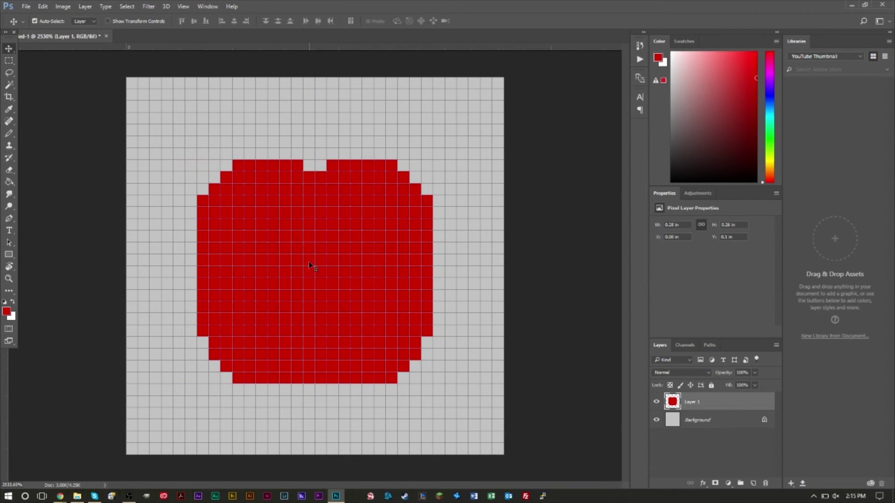
pyautogui.moveTo(320, 275)
pyautogui.mouseDown()
pyautogui.moveTo(327, 244)
pyautogui.moveTo(326, 252)
pyautogui.moveTo(315, 247)
pyautogui.moveTo(369, 250)
pyautogui.moveTo(328, 250)
pyautogui.moveTo(328, 190)
pyautogui.moveTo(316, 256)
pyautogui.moveTo(325, 280)
pyautogui.mouseUp()
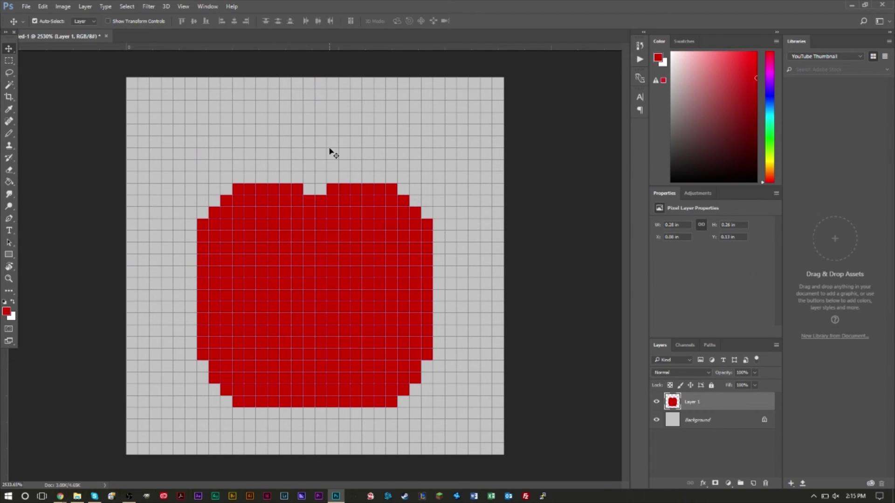
# Step: Set the foreground colour to dark brown and switch to the Pencil tool
pyautogui.click(772, 170)
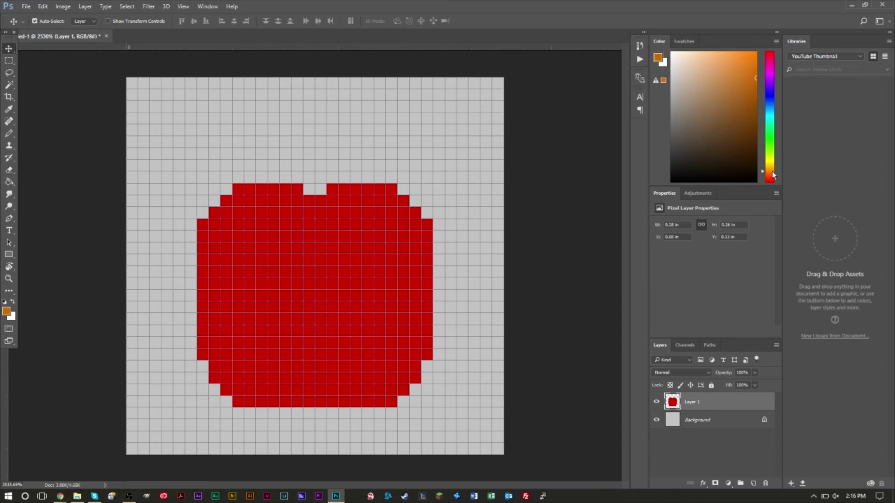
pyautogui.moveTo(756, 140)
pyautogui.mouseDown()
pyautogui.moveTo(765, 141)
pyautogui.moveTo(765, 121)
pyautogui.moveTo(734, 122)
pyautogui.moveTo(765, 130)
pyautogui.moveTo(756, 120)
pyautogui.mouseUp()
pyautogui.click(768, 170)
pyautogui.click(9, 133)
# Step: Draw a slanted brown stem above the apple's notch and try several ways of thickening it
pyautogui.moveTo(299, 181); pyautogui.dragTo(334, 127)
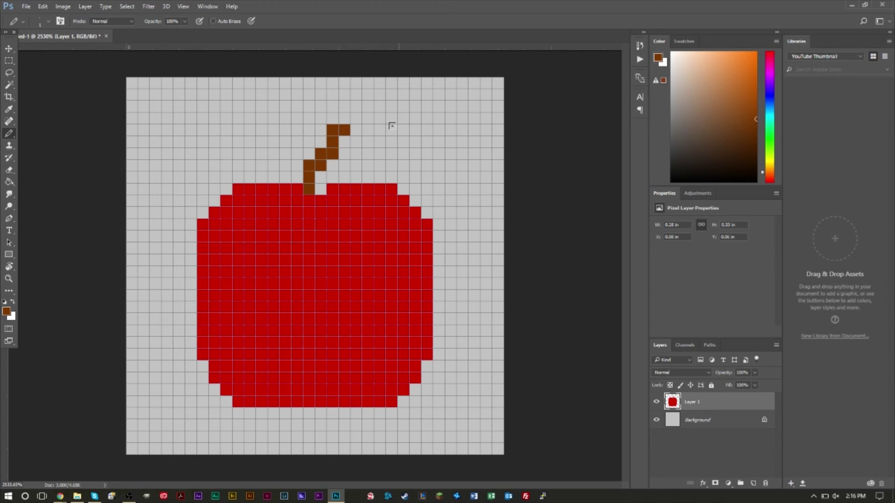
pyautogui.moveTo(306, 148)
pyautogui.mouseDown()
pyautogui.moveTo(321, 141)
pyautogui.moveTo(322, 122)
pyautogui.moveTo(356, 118)
pyautogui.mouseUp()
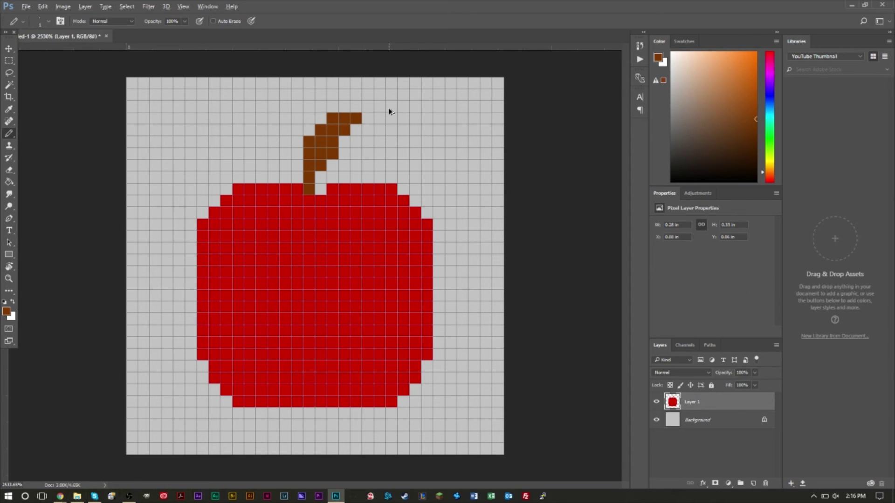
pyautogui.hotkey('ctrl', 'alt', 'z')
pyautogui.hotkey('ctrl', 'alt', 'z')
pyautogui.moveTo(299, 144)
pyautogui.mouseDown()
pyautogui.moveTo(319, 140)
pyautogui.moveTo(314, 123)
pyautogui.mouseUp()
pyautogui.hotkey('ctrl', 'alt', 'z')
pyautogui.hotkey('ctrl', 'alt', 'z')
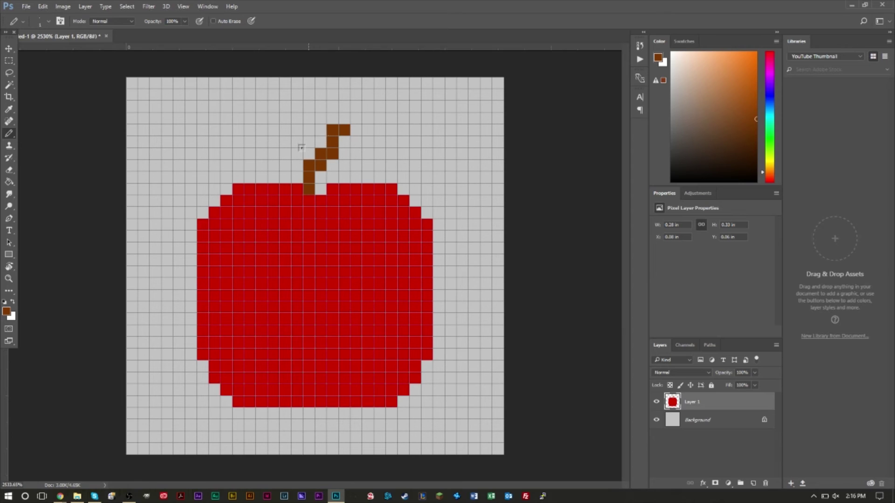
pyautogui.moveTo(305, 148)
pyautogui.mouseDown()
pyautogui.moveTo(305, 140)
pyautogui.moveTo(321, 141)
pyautogui.moveTo(356, 118)
pyautogui.mouseUp()
pyautogui.hotkey('ctrl', 'alt', 'z')
pyautogui.click(344, 142)
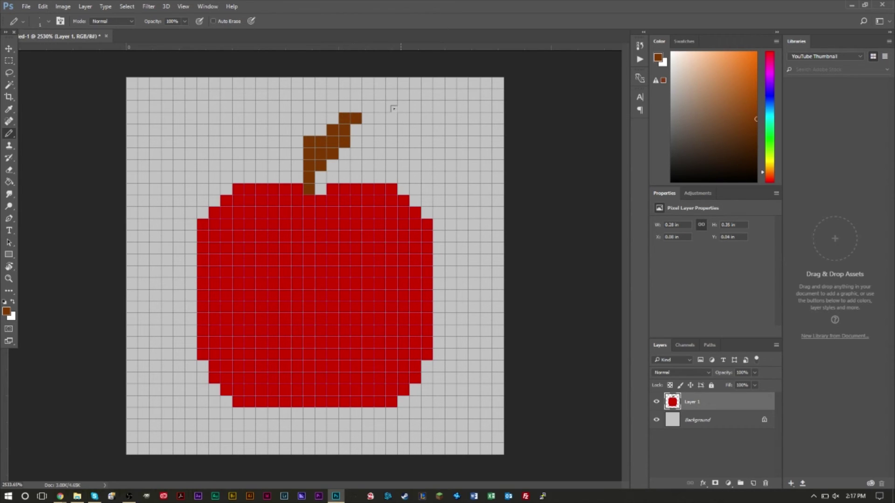
pyautogui.hotkey('ctrl', 'alt', 'z')
pyautogui.hotkey('ctrl', 'alt', 'z')
pyautogui.hotkey('ctrl', 'alt', 'z')
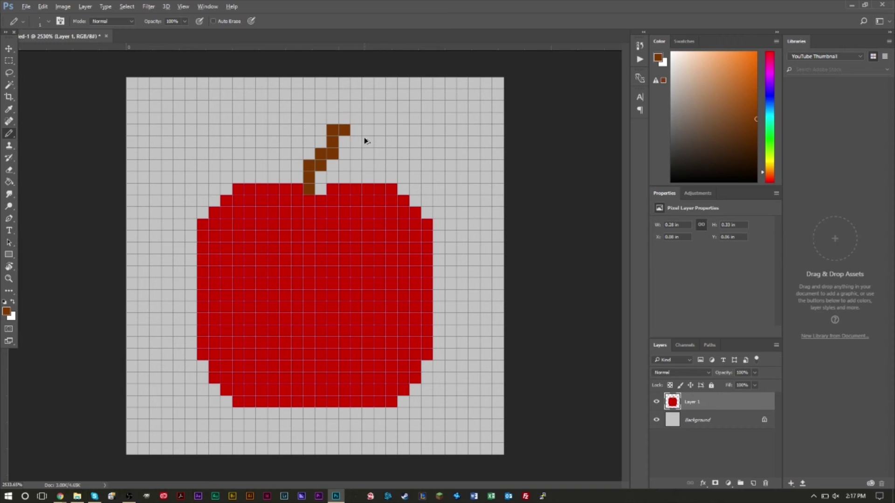
# Step: Replace the slanted stem with a thin brown one rising straight from the notch and bending right at its tip
pyautogui.hotkey('ctrl', 'alt', 'z')
pyautogui.hotkey('ctrl', 'alt', 'z')
pyautogui.hotkey('ctrl', 'alt', 'z')
pyautogui.hotkey('ctrl', 'alt', 'z')
pyautogui.moveTo(308, 189)
pyautogui.mouseDown()
pyautogui.moveTo(305, 129)
pyautogui.moveTo(332, 117)
pyautogui.mouseUp()
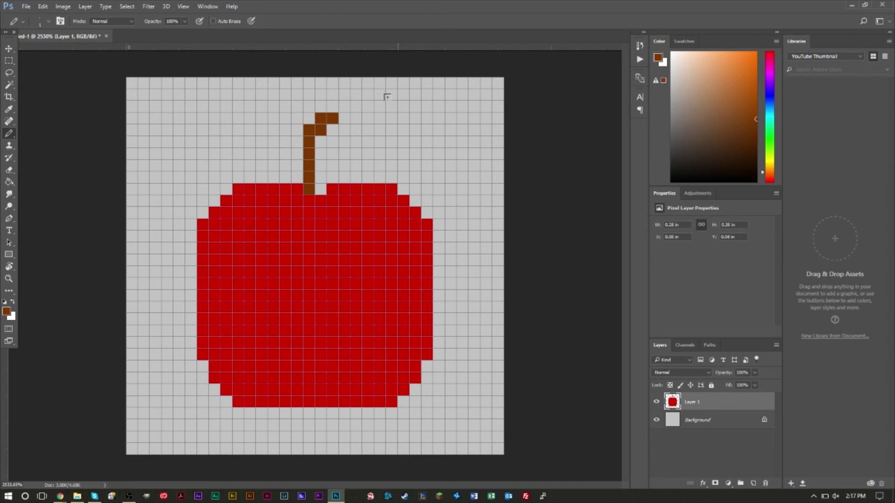
# Step: Set the foreground colour to medium green and draw a filled leaf on the right side of the stem
pyautogui.click(770, 144)
pyautogui.moveTo(741, 115)
pyautogui.mouseDown()
pyautogui.moveTo(759, 128)
pyautogui.moveTo(741, 125)
pyautogui.moveTo(750, 128)
pyautogui.moveTo(755, 115)
pyautogui.mouseUp()
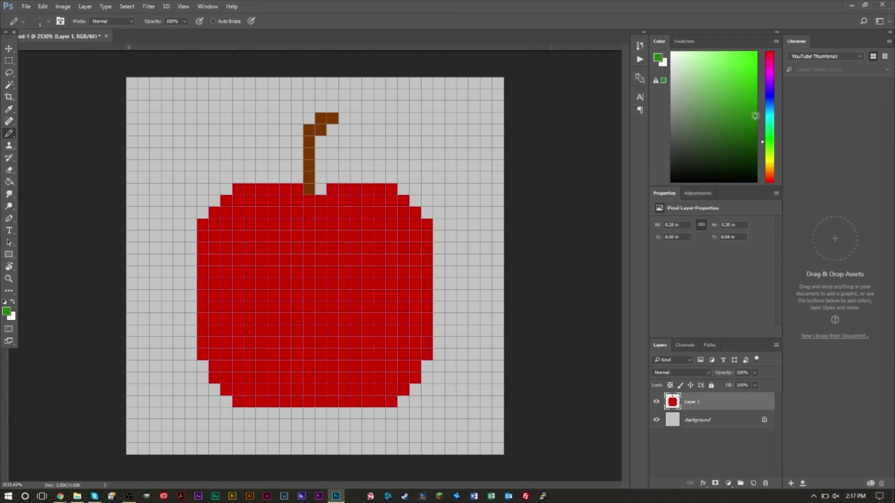
pyautogui.moveTo(321, 141)
pyautogui.mouseDown()
pyautogui.moveTo(368, 130)
pyautogui.moveTo(369, 154)
pyautogui.moveTo(380, 153)
pyautogui.moveTo(321, 176)
pyautogui.moveTo(333, 154)
pyautogui.moveTo(326, 160)
pyautogui.moveTo(361, 144)
pyautogui.mouseUp()
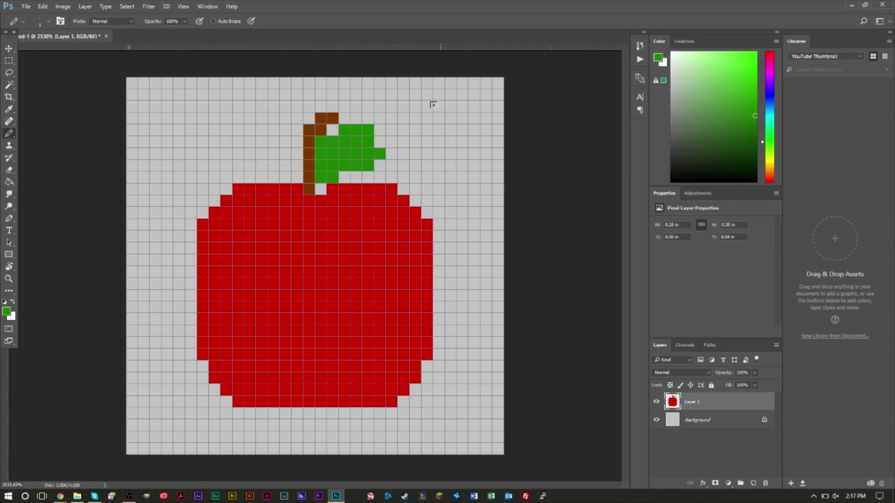
# Step: Check the apple layer's visibility with the Move tool active and hide the Background layer
pyautogui.click(9, 48)
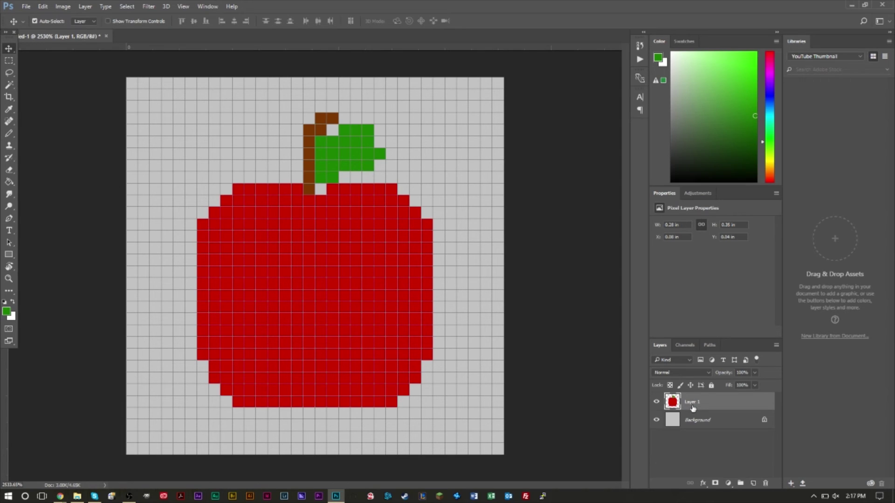
pyautogui.click(656, 402)
pyautogui.click(656, 402)
pyautogui.moveTo(337, 306); pyautogui.dragTo(334, 304)
pyautogui.moveTo(325, 305)
pyautogui.mouseDown()
pyautogui.moveTo(326, 292)
pyautogui.moveTo(326, 301)
pyautogui.mouseUp()
pyautogui.click(657, 420)
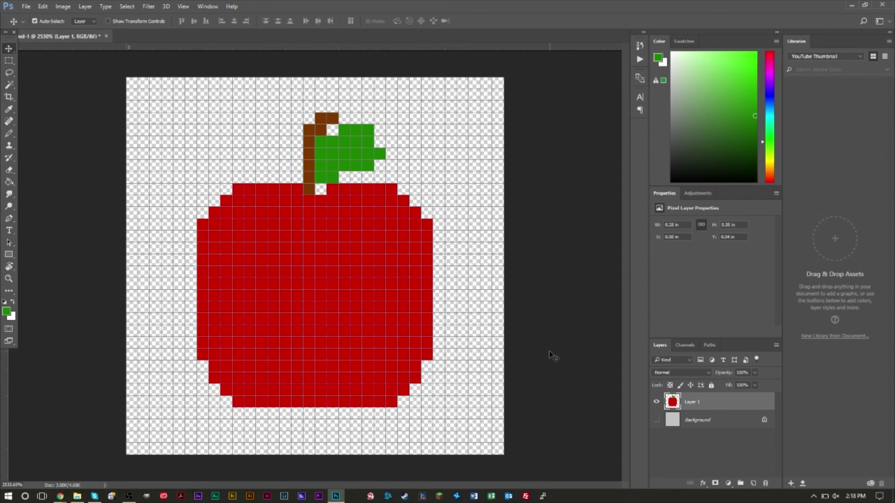
# Step: Make the Background layer visible again behind the apple
pyautogui.click(657, 421)
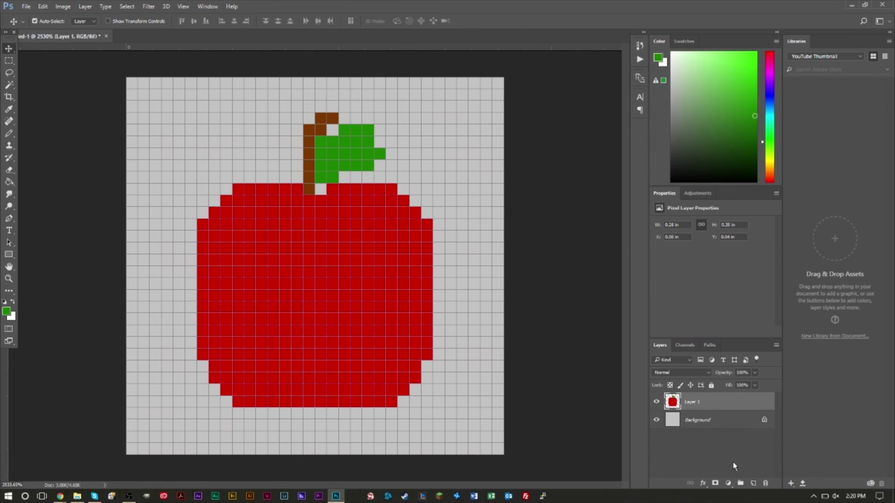
# Step: Try an Outer Glow effect on the apple layer, then discard the layer style changes
pyautogui.rightClick(705, 403)
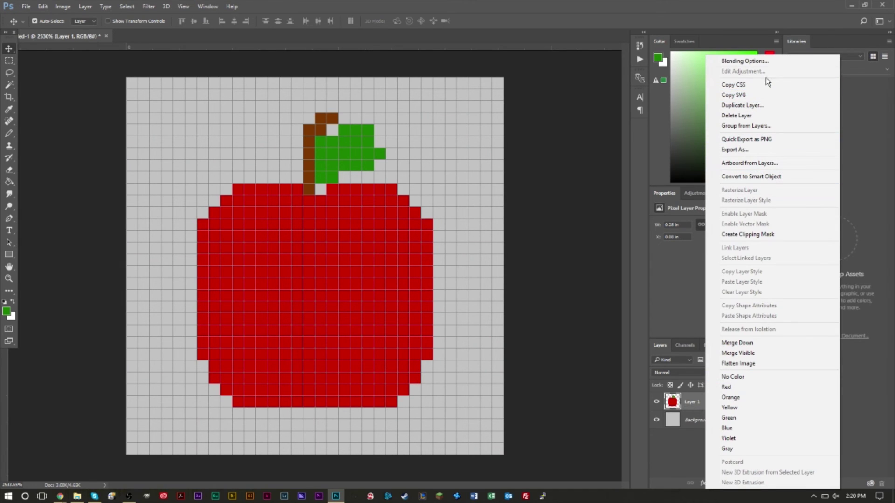
pyautogui.click(770, 60)
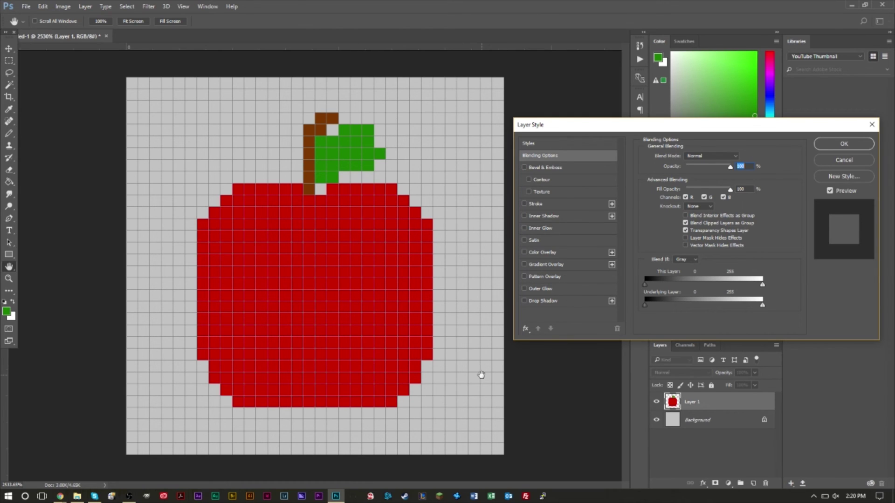
pyautogui.click(539, 289)
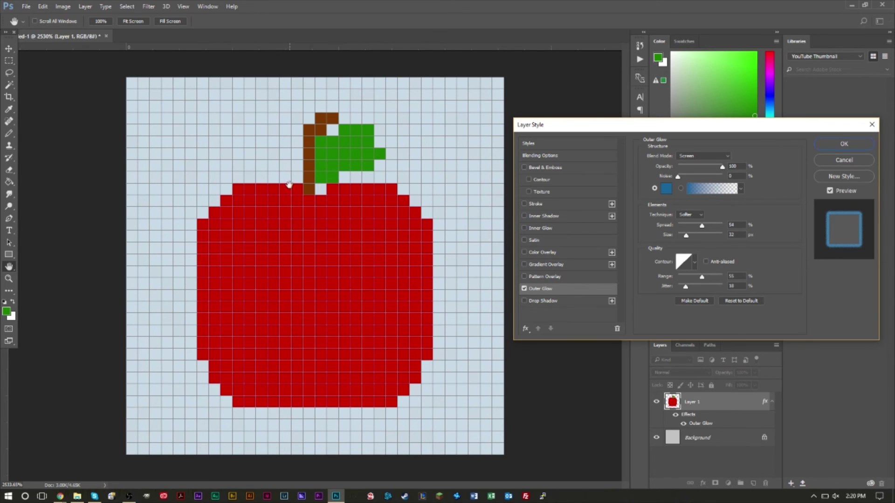
pyautogui.click(524, 288)
pyautogui.click(857, 163)
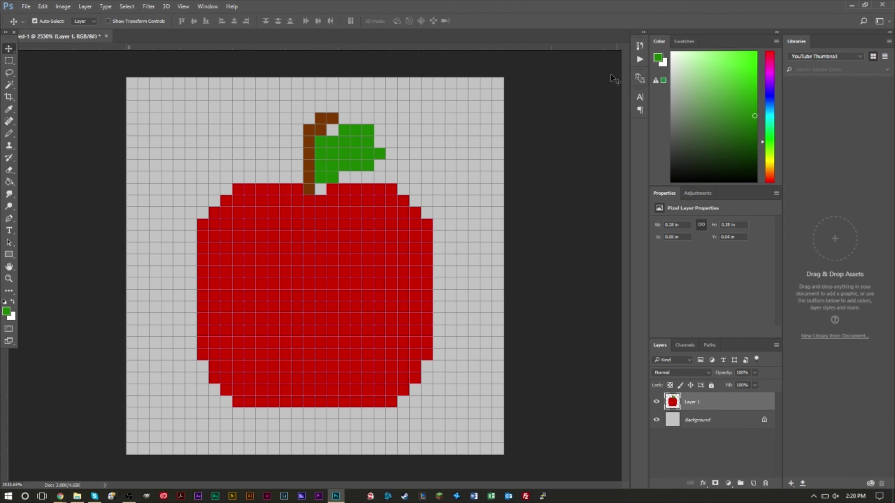
# Step: Clear the selection, sample the apple's red with the Eyedropper, and lighten the foreground colour to pale pink
pyautogui.moveTo(730, 130); pyautogui.dragTo(685, 74)
pyautogui.moveTo(772, 89); pyautogui.dragTo(773, 63)
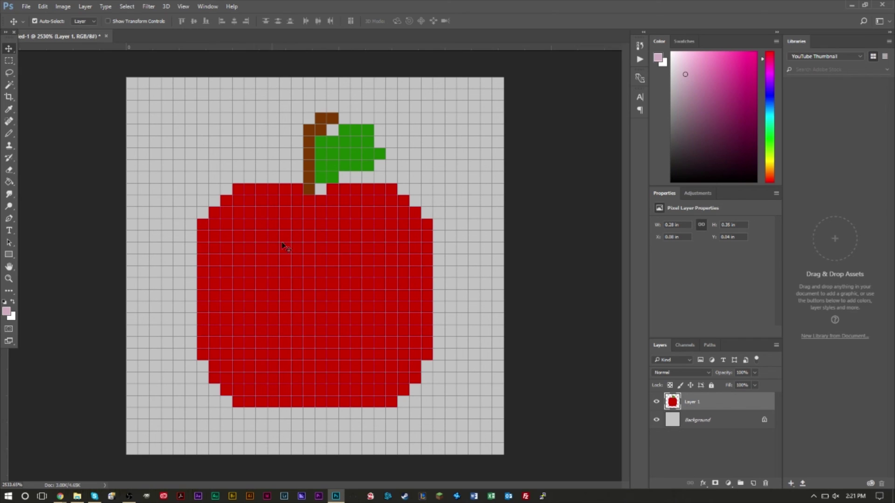
pyautogui.click(9, 110)
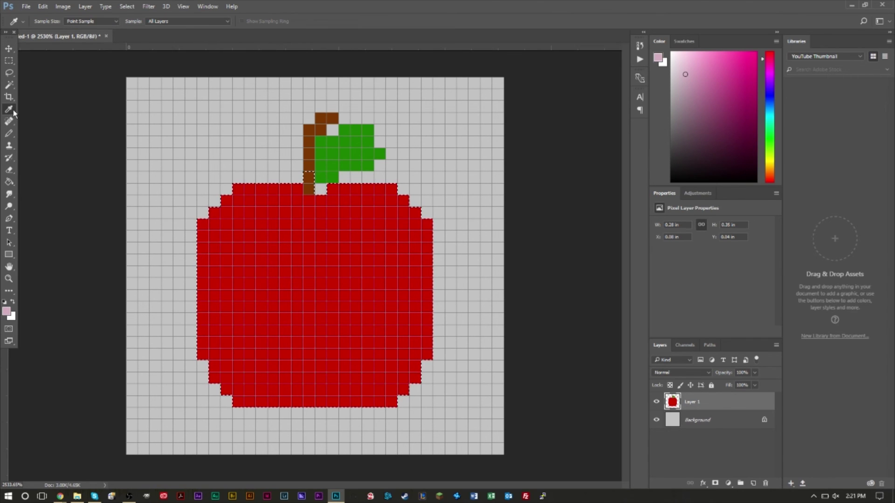
pyautogui.click(126, 6)
pyautogui.click(140, 22)
pyautogui.click(287, 262)
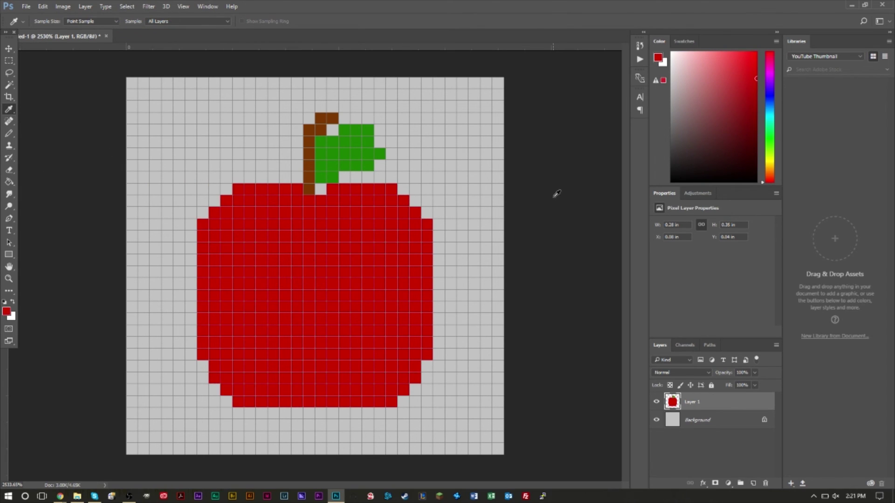
pyautogui.moveTo(751, 82); pyautogui.dragTo(688, 57)
# Step: Draw a stepped pale pink highlight with the Pencil tool, curving down the apple's upper right side
pyautogui.click(8, 133)
pyautogui.click(332, 213)
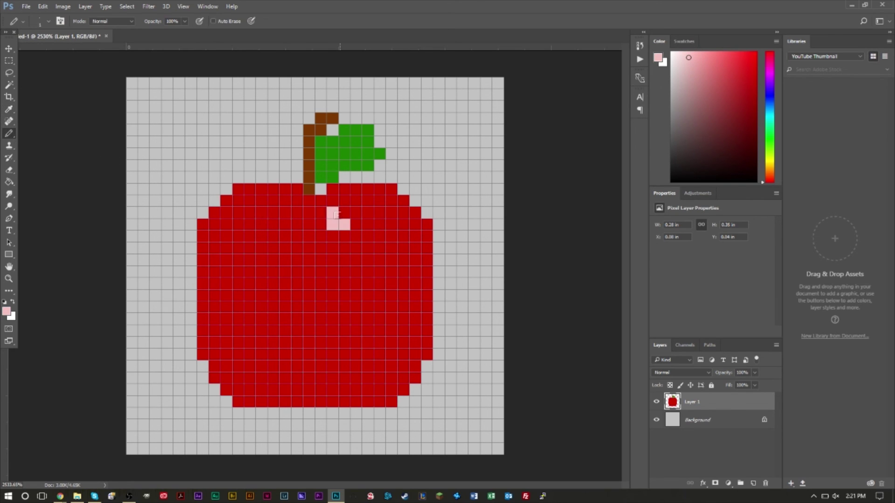
pyautogui.hotkey('ctrl', 'z')
pyautogui.click(342, 212)
pyautogui.hotkey('ctrl', 'z')
pyautogui.moveTo(344, 213)
pyautogui.mouseDown()
pyautogui.moveTo(372, 220)
pyautogui.moveTo(379, 236)
pyautogui.mouseUp()
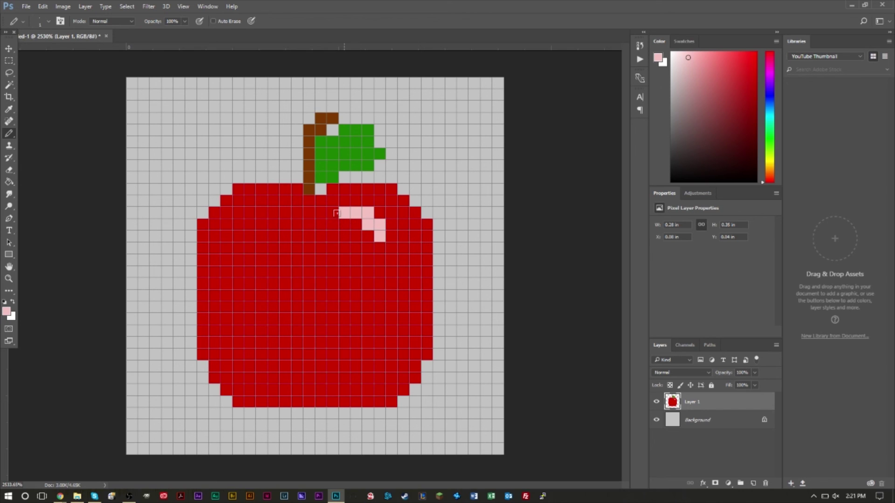
pyautogui.click(368, 231)
pyautogui.moveTo(375, 239); pyautogui.dragTo(392, 247)
pyautogui.hotkey('ctrl', 'alt', 'z')
pyautogui.hotkey('ctrl', 'alt', 'z')
pyautogui.click(391, 236)
pyautogui.click(392, 248)
# Step: Set the foreground colour to dark red and draw stepped shading strokes near the apple's lower right and lower left edges
pyautogui.moveTo(742, 107)
pyautogui.mouseDown()
pyautogui.moveTo(751, 134)
pyautogui.moveTo(750, 100)
pyautogui.mouseUp()
pyautogui.moveTo(356, 389)
pyautogui.mouseDown()
pyautogui.moveTo(372, 373)
pyautogui.moveTo(391, 378)
pyautogui.mouseUp()
pyautogui.moveTo(233, 366)
pyautogui.mouseDown()
pyautogui.moveTo(238, 378)
pyautogui.moveTo(273, 389)
pyautogui.mouseUp()
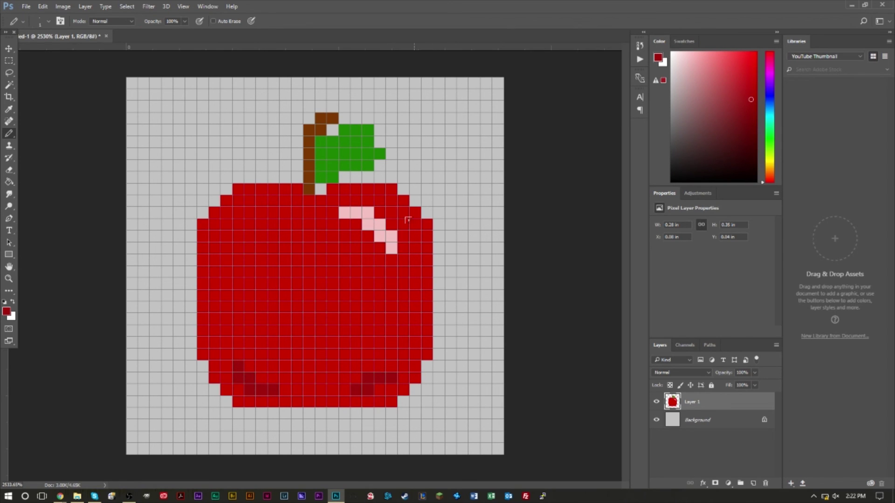